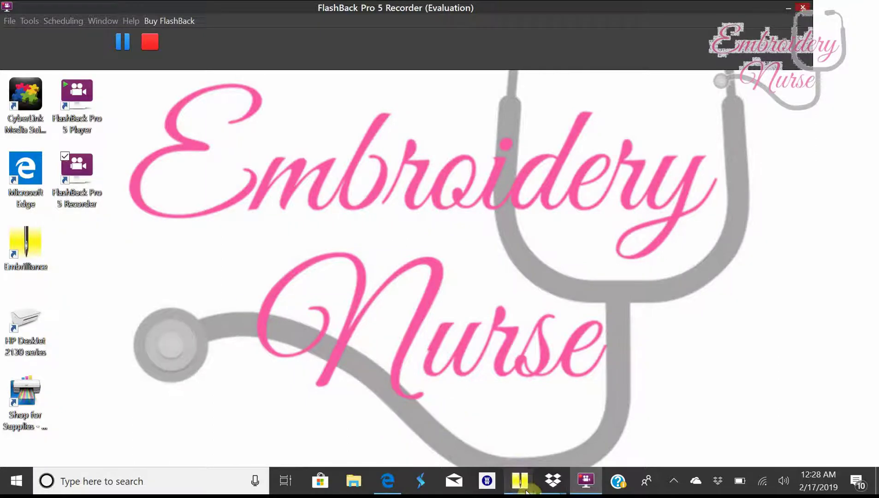
Step: Bring the Embrilliance window showing the blank Untitled 30 design to the front
{"action": "mouse_move", "coordinate": [520, 480]}
{"action": "left_click", "coordinate": [849, 434]}
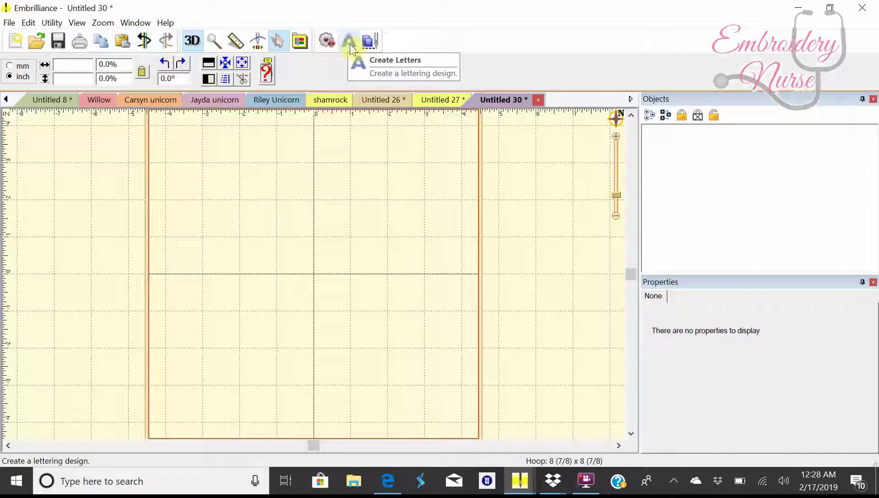
{"action": "left_click", "coordinate": [348, 46]}
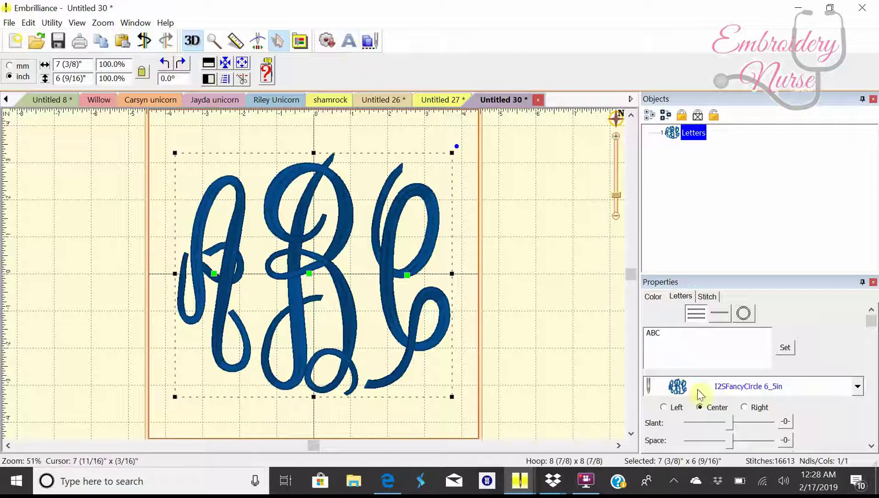
{"action": "double_click", "coordinate": [663, 334]}
{"action": "key", "text": "BackSpace"}
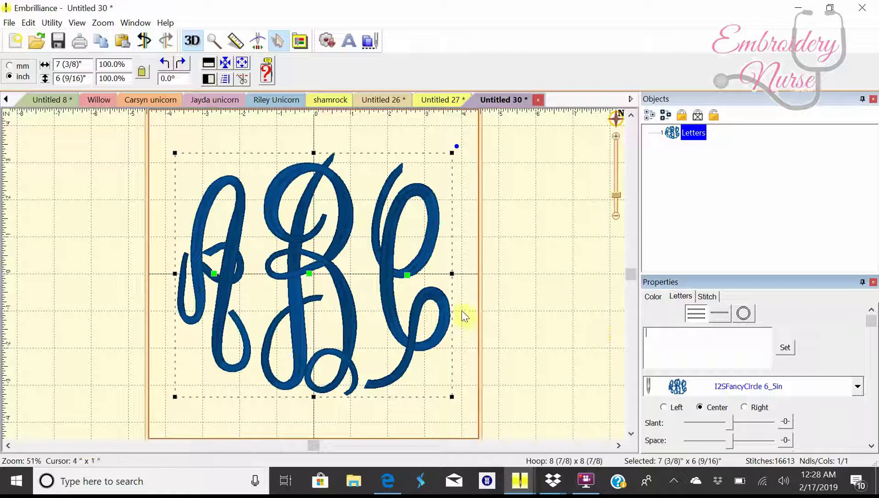
{"action": "left_click", "coordinate": [426, 317]}
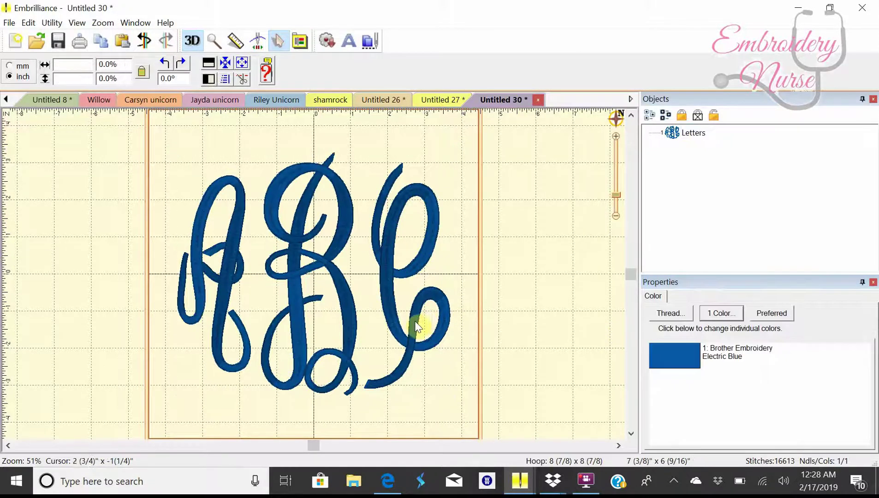
{"action": "key", "text": "Delete"}
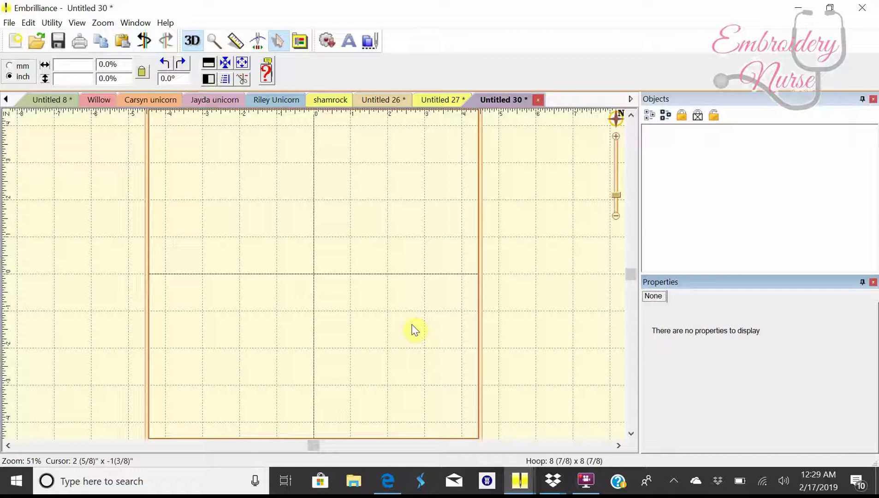
Step: Add a new ABC lettering object in I2SFancyCircle 6_5in and clear its sample text
{"action": "left_click", "coordinate": [350, 42]}
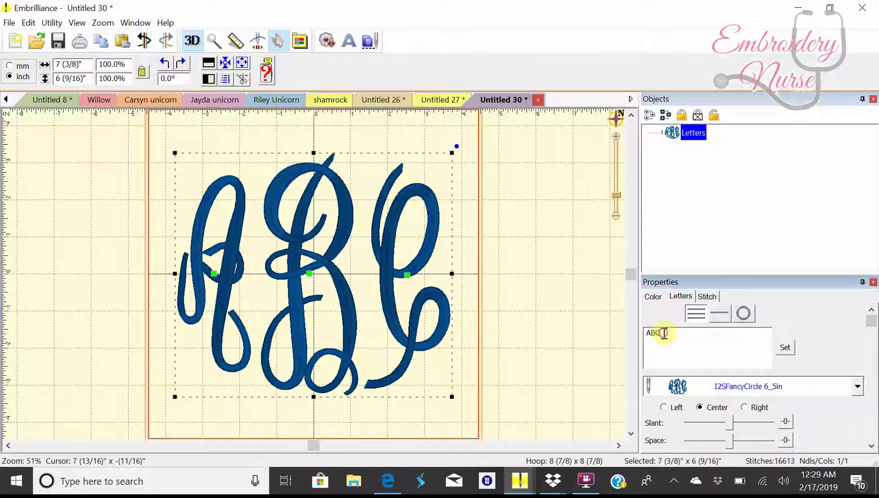
{"action": "left_click_drag", "start_coordinate": [664, 331], "coordinate": [598, 336]}
{"action": "key", "text": "Delete"}
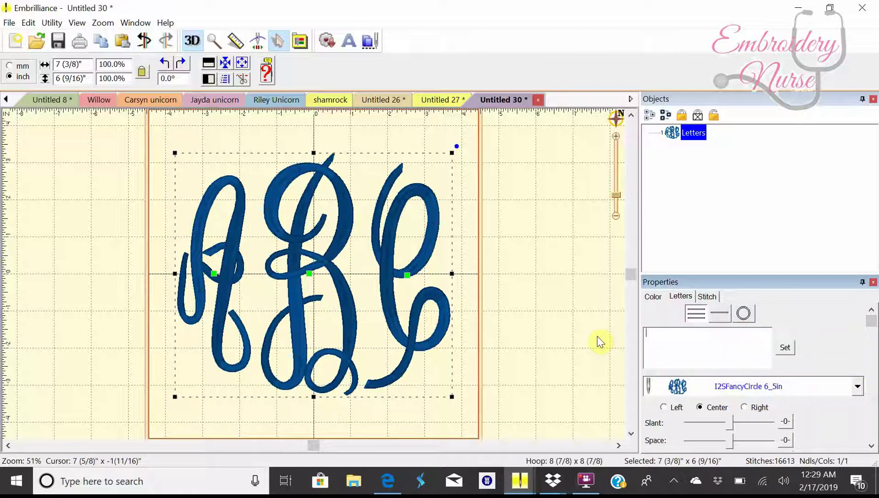
{"action": "left_click", "coordinate": [858, 388]}
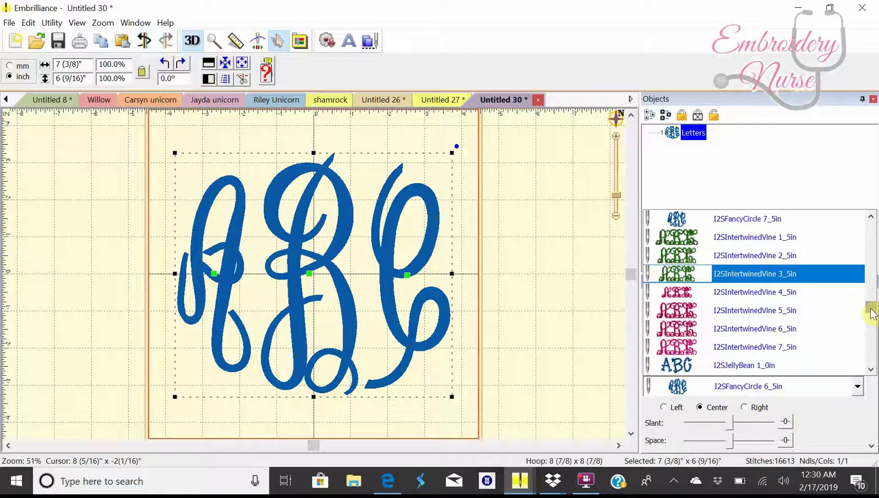
Step: Switch the lettering font to I2SFancyCircle 5_5in and enter the letters rfg
{"action": "mouse_move", "coordinate": [870, 312]}
{"action": "left_mouse_down"}
{"action": "mouse_move", "coordinate": [869, 295]}
{"action": "mouse_move", "coordinate": [871, 311]}
{"action": "left_mouse_up"}
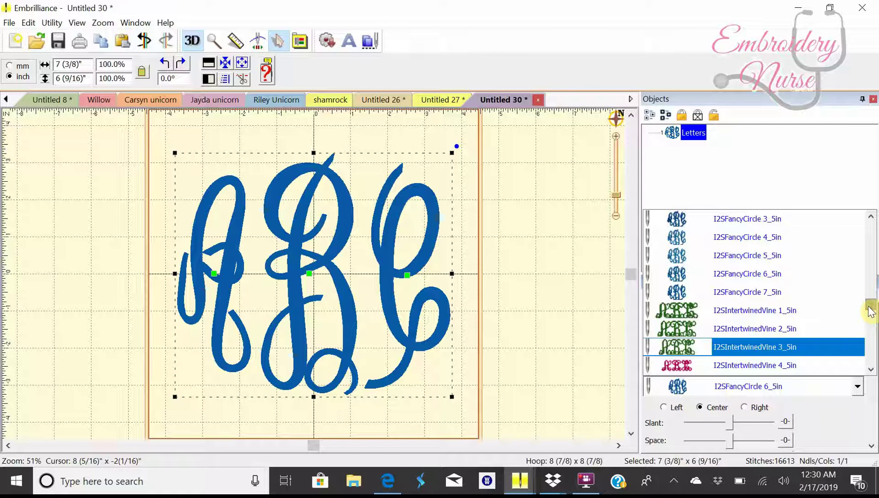
{"action": "left_click", "coordinate": [785, 256]}
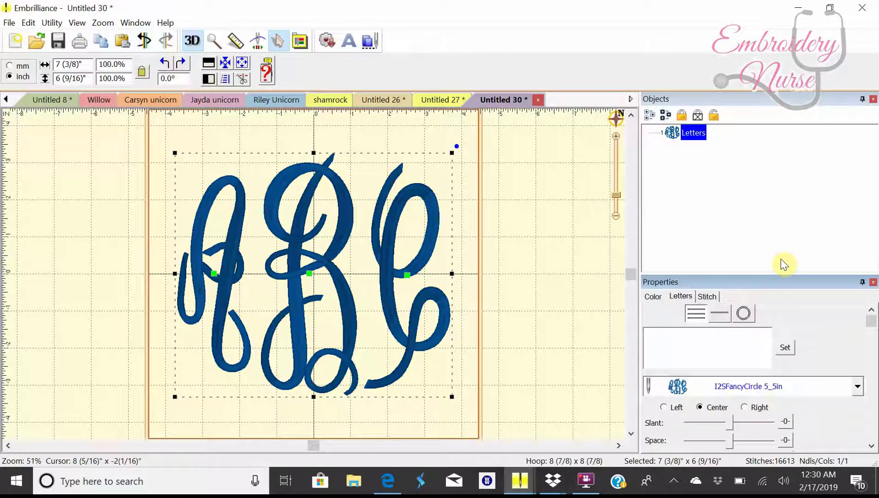
{"action": "left_click", "coordinate": [857, 388]}
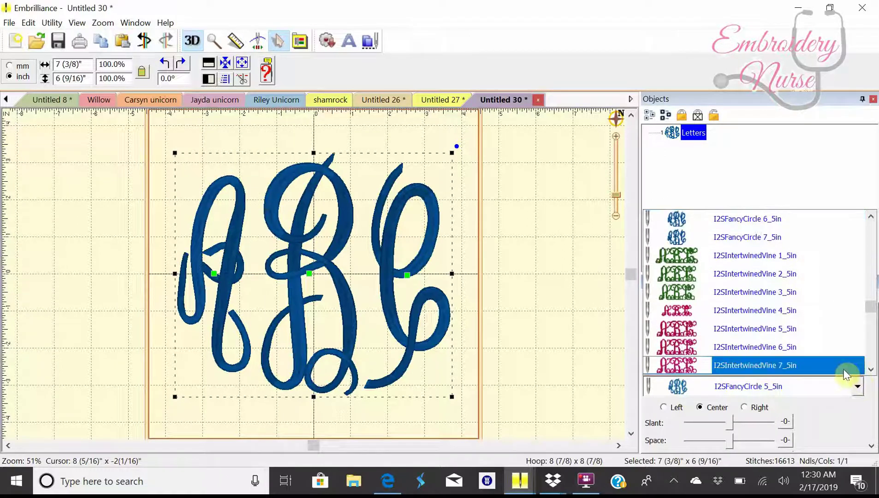
{"action": "left_click", "coordinate": [860, 387]}
{"action": "left_click", "coordinate": [740, 337]}
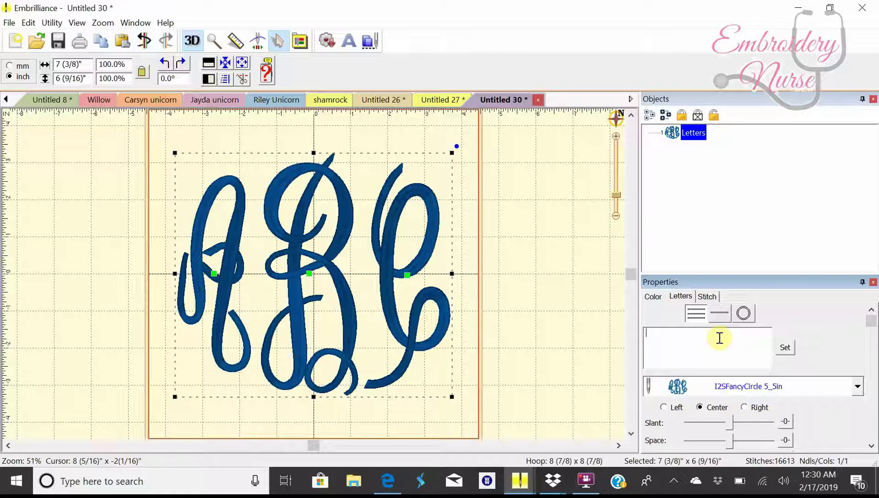
{"action": "type", "text": "rfg"}
Step: Apply rfg as the monogram and move the G and R snugly against the F
{"action": "left_click", "coordinate": [784, 348]}
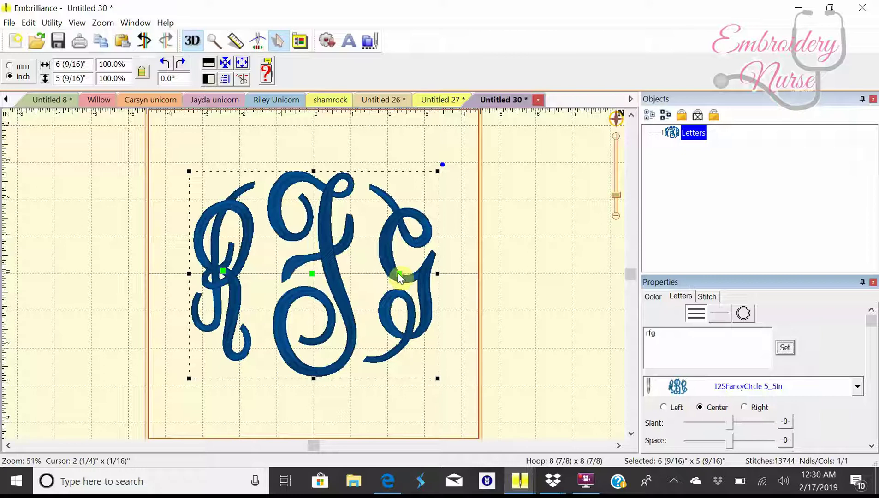
{"action": "left_click", "coordinate": [398, 273]}
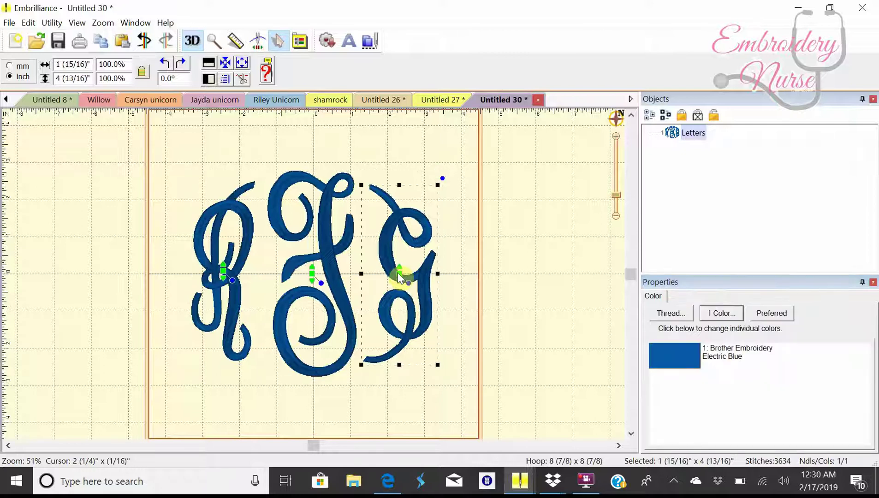
{"action": "mouse_move", "coordinate": [397, 272]}
{"action": "left_mouse_down"}
{"action": "mouse_move", "coordinate": [387, 239]}
{"action": "mouse_move", "coordinate": [394, 284]}
{"action": "mouse_move", "coordinate": [393, 232]}
{"action": "mouse_move", "coordinate": [385, 295]}
{"action": "mouse_move", "coordinate": [414, 285]}
{"action": "mouse_move", "coordinate": [398, 265]}
{"action": "mouse_move", "coordinate": [388, 275]}
{"action": "left_mouse_up"}
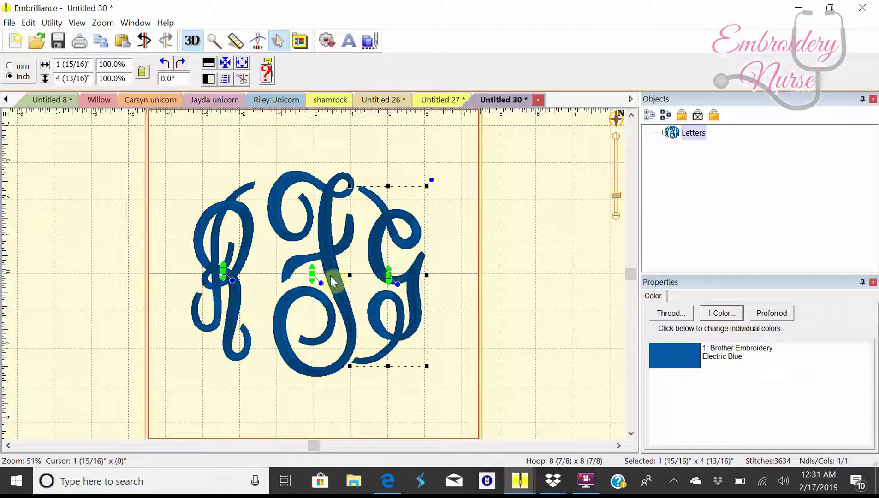
{"action": "left_click", "coordinate": [224, 275]}
{"action": "left_click_drag", "start_coordinate": [223, 273], "coordinate": [235, 273]}
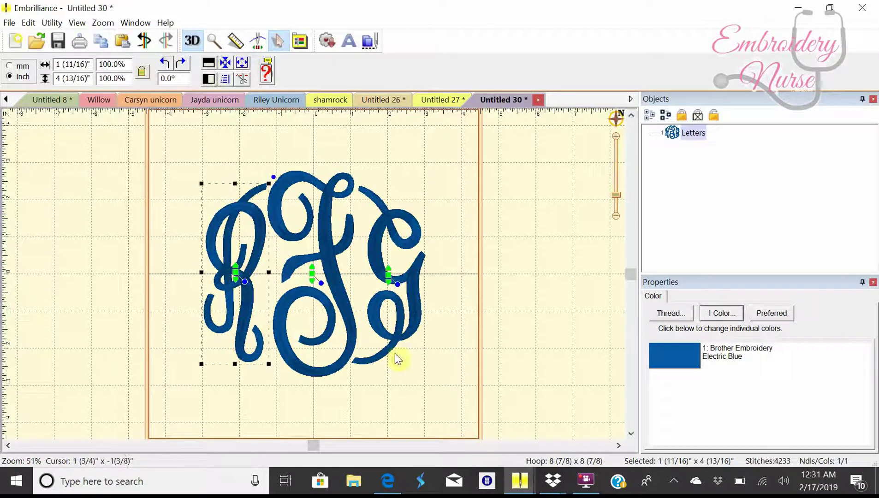
{"action": "left_click", "coordinate": [438, 378]}
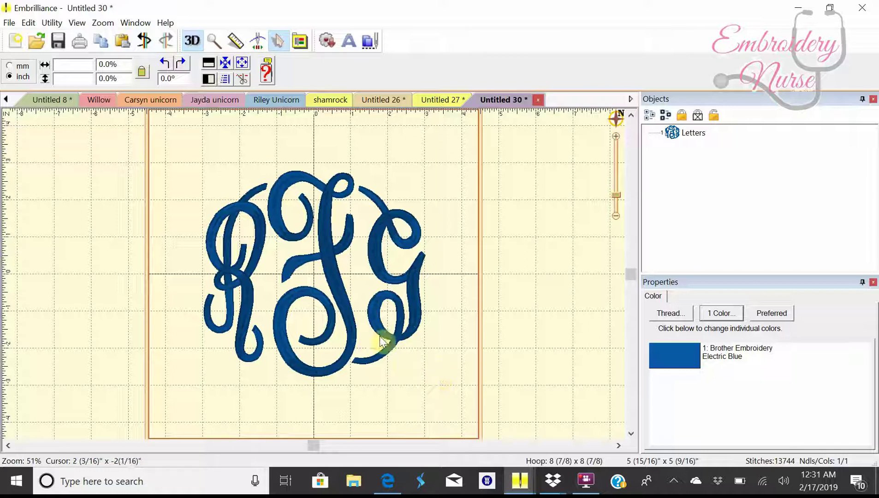
Step: Shift the whole RFG monogram slightly left in the hoop and nudge the G right and down
{"action": "left_click", "coordinate": [353, 359]}
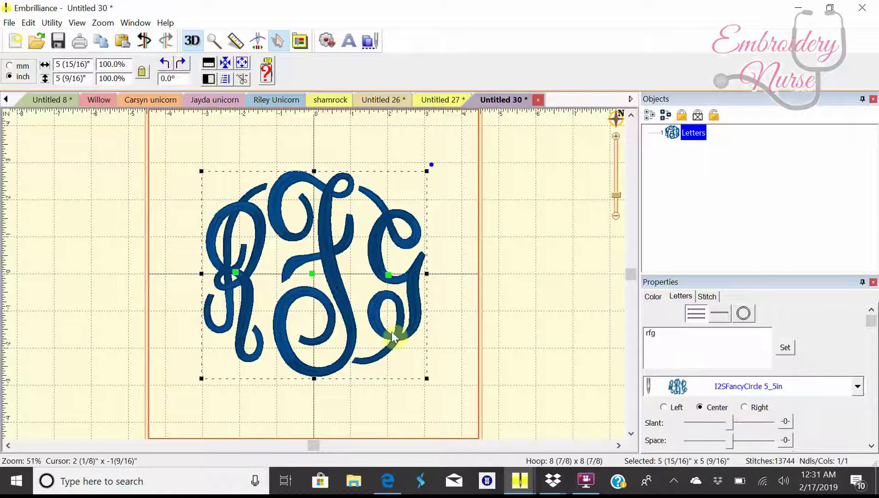
{"action": "mouse_move", "coordinate": [391, 332]}
{"action": "left_mouse_down"}
{"action": "mouse_move", "coordinate": [424, 338]}
{"action": "mouse_move", "coordinate": [355, 318]}
{"action": "mouse_move", "coordinate": [377, 325]}
{"action": "left_mouse_up"}
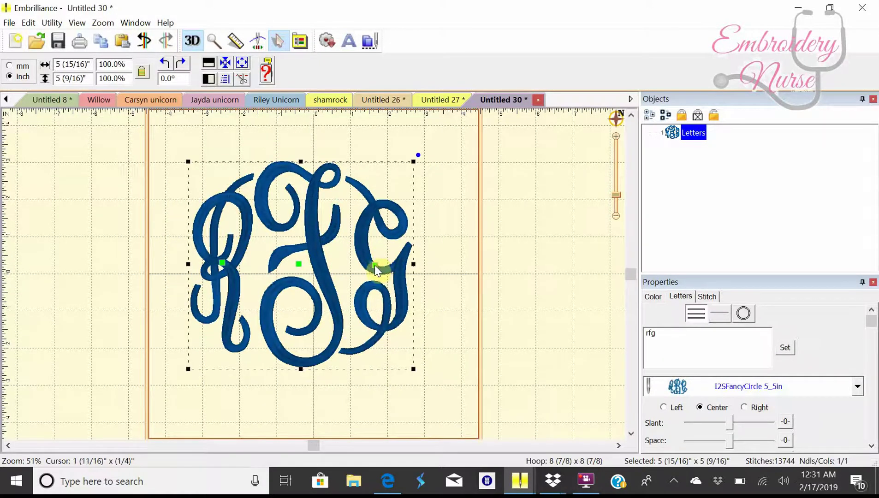
{"action": "left_click", "coordinate": [374, 266]}
{"action": "left_click_drag", "start_coordinate": [375, 268], "coordinate": [381, 270]}
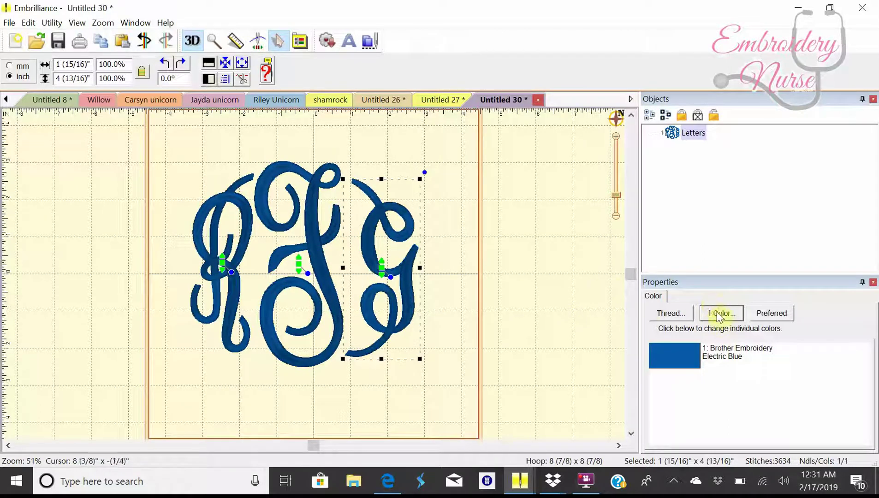
Step: Recolour the monogram's G letter to 030 Vermillion thread
{"action": "left_click", "coordinate": [672, 359]}
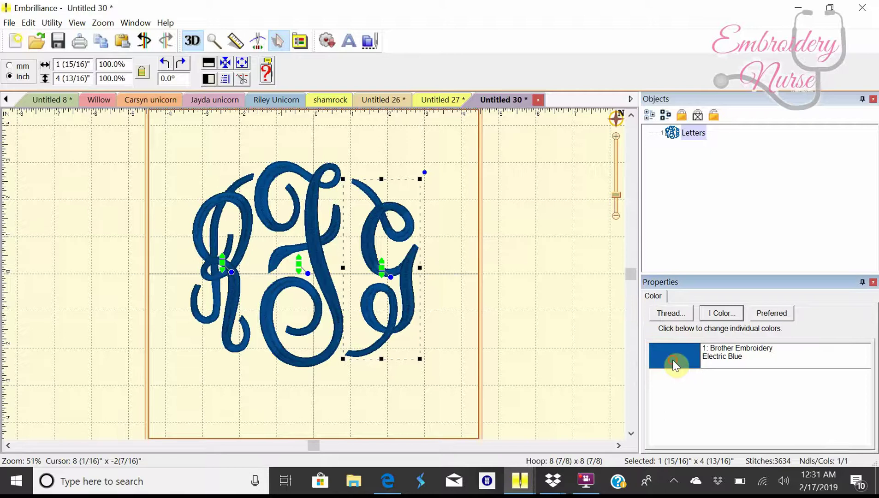
{"action": "left_click_drag", "start_coordinate": [541, 308], "coordinate": [535, 256]}
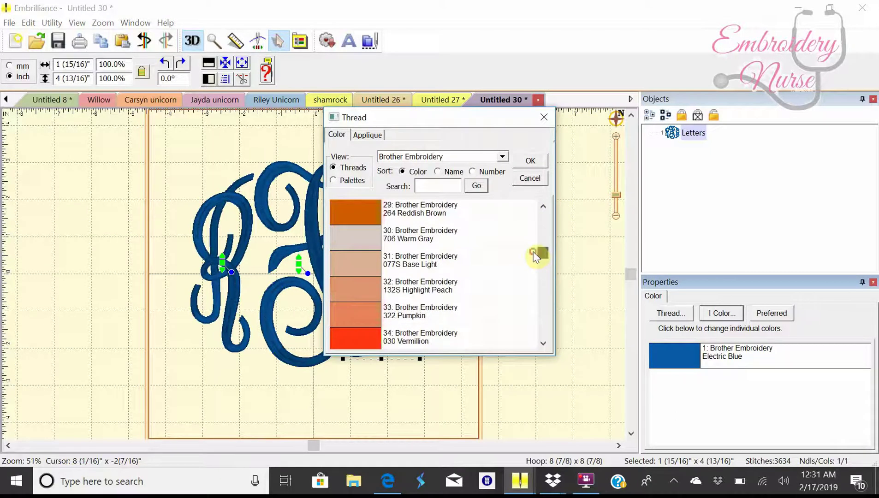
{"action": "left_click", "coordinate": [366, 336]}
{"action": "left_click", "coordinate": [530, 161]}
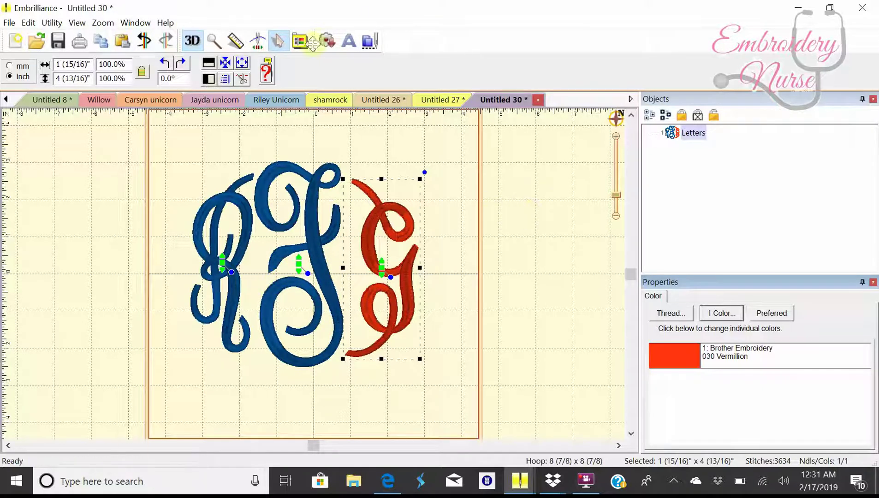
Step: Change the RFG monogram's font to I2SIntertwinedVine 5_5in
{"action": "left_click", "coordinate": [337, 313]}
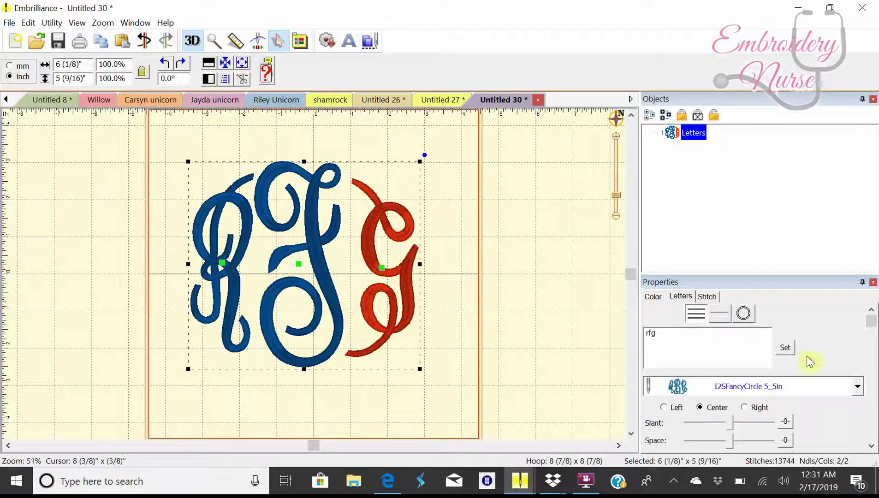
{"action": "left_click", "coordinate": [857, 387]}
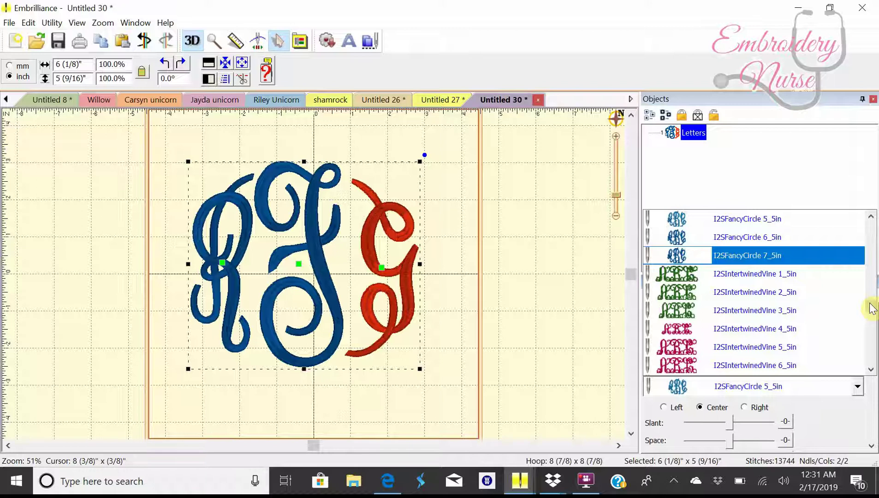
{"action": "scroll", "coordinate": [872, 308], "scroll_direction": "down", "scroll_amount": 2}
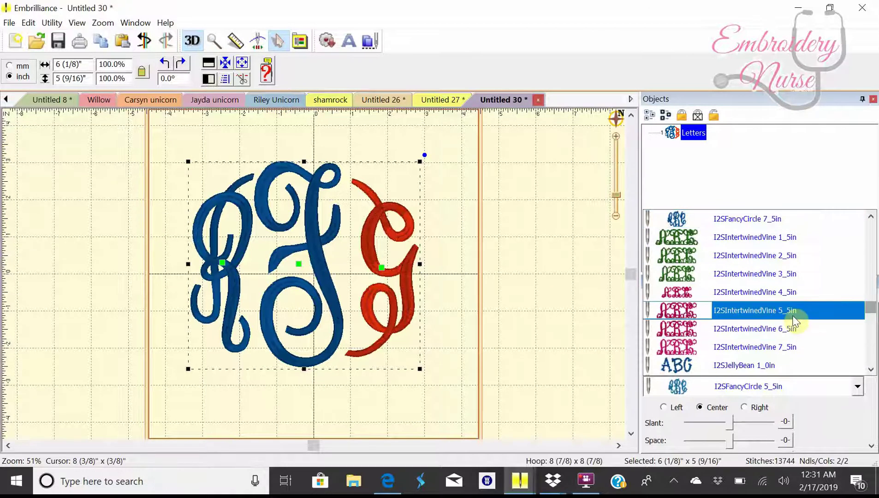
{"action": "left_click", "coordinate": [789, 308]}
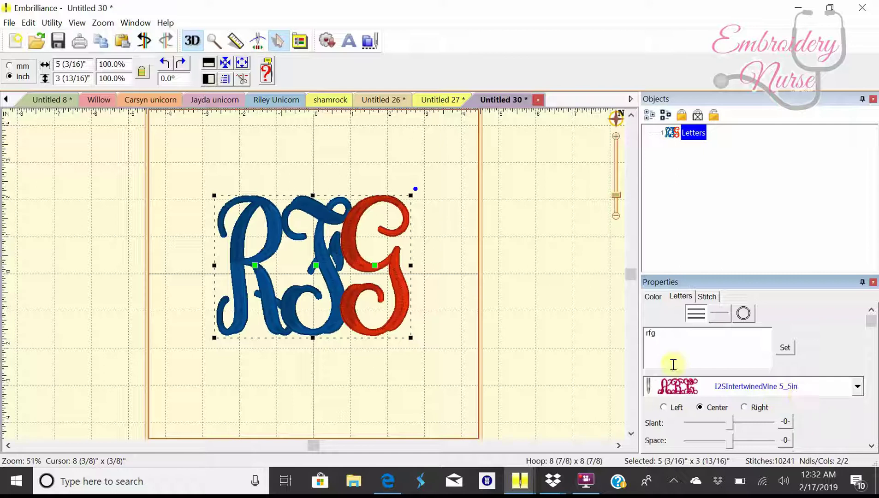
Step: Replace the monogram letters with a single w
{"action": "double_click", "coordinate": [667, 335]}
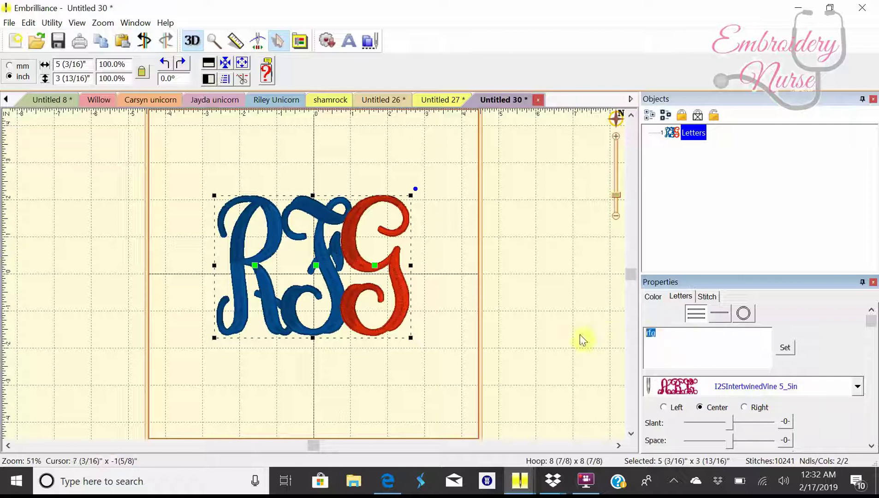
{"action": "key", "text": "BackSpace"}
{"action": "type", "text": "w"}
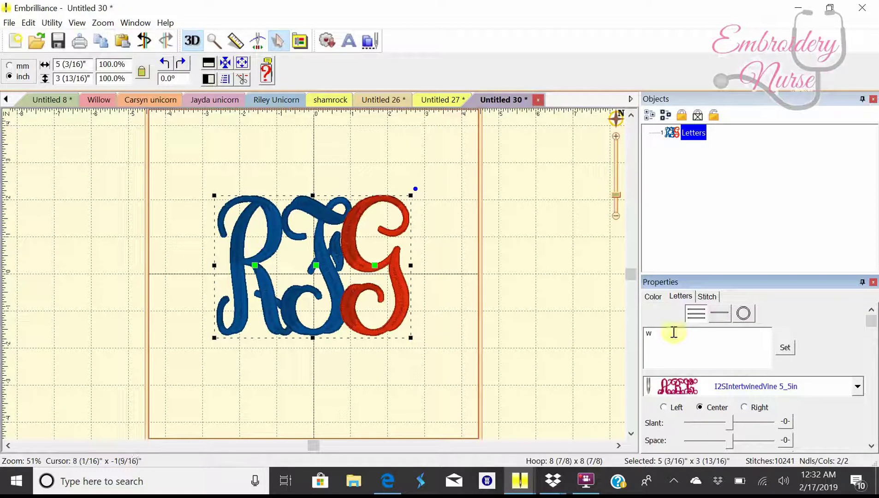
{"action": "left_click", "coordinate": [785, 349]}
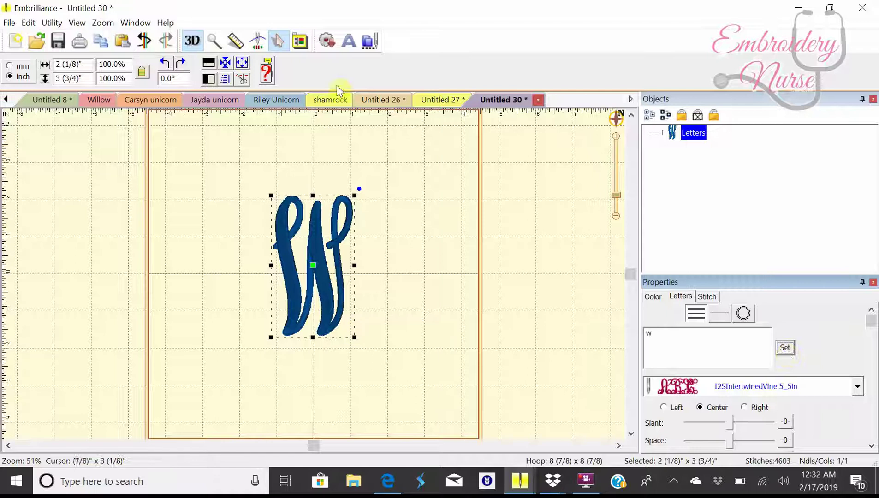
Step: Add a second lettering object reading kP and drag it into place in the hoop
{"action": "left_click", "coordinate": [352, 45]}
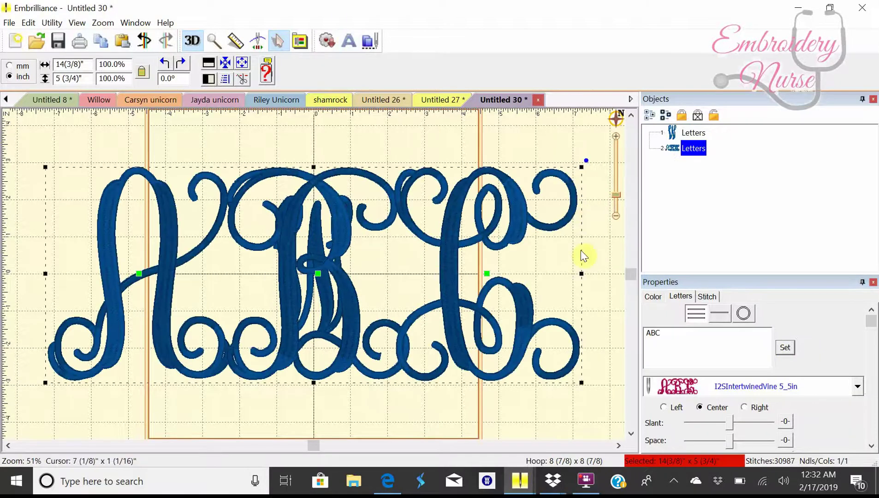
{"action": "double_click", "coordinate": [669, 338]}
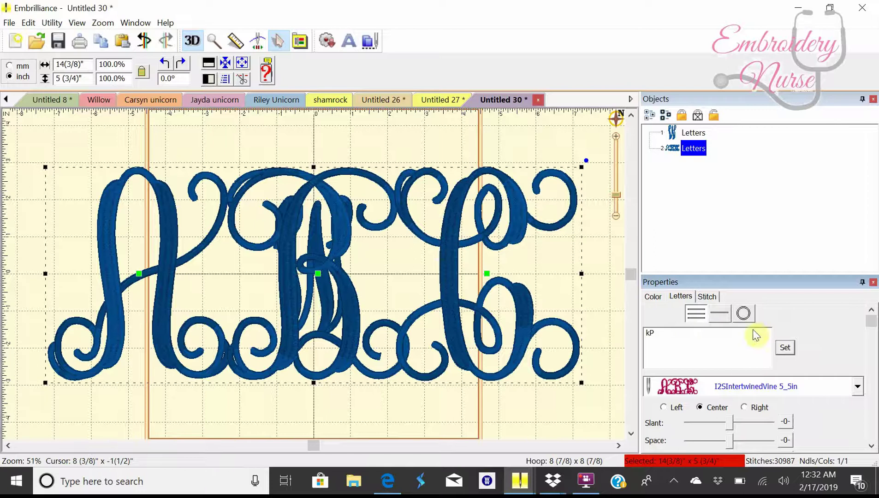
{"action": "left_click", "coordinate": [785, 347]}
{"action": "left_click_drag", "start_coordinate": [342, 305], "coordinate": [282, 298]}
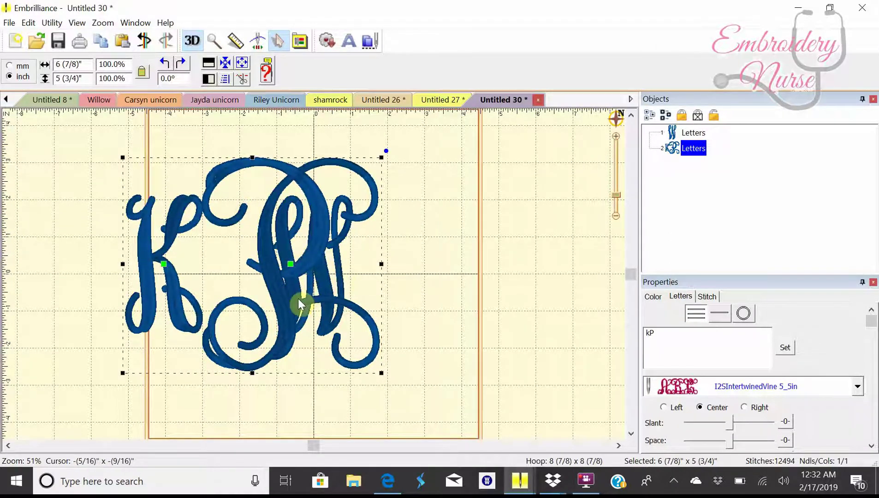
{"action": "mouse_move", "coordinate": [284, 320]}
{"action": "left_mouse_down"}
{"action": "mouse_move", "coordinate": [310, 292]}
{"action": "mouse_move", "coordinate": [312, 304]}
{"action": "left_mouse_up"}
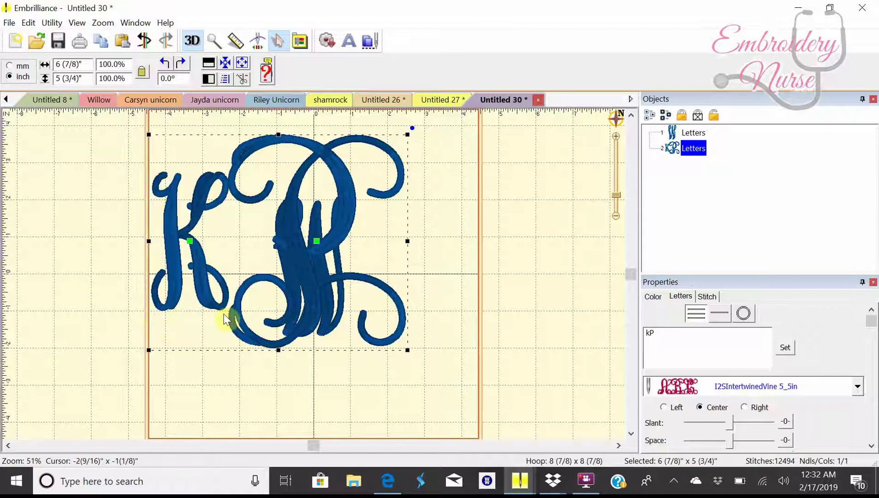
Step: Move the W out from under the P to sit on its right
{"action": "left_click", "coordinate": [311, 267]}
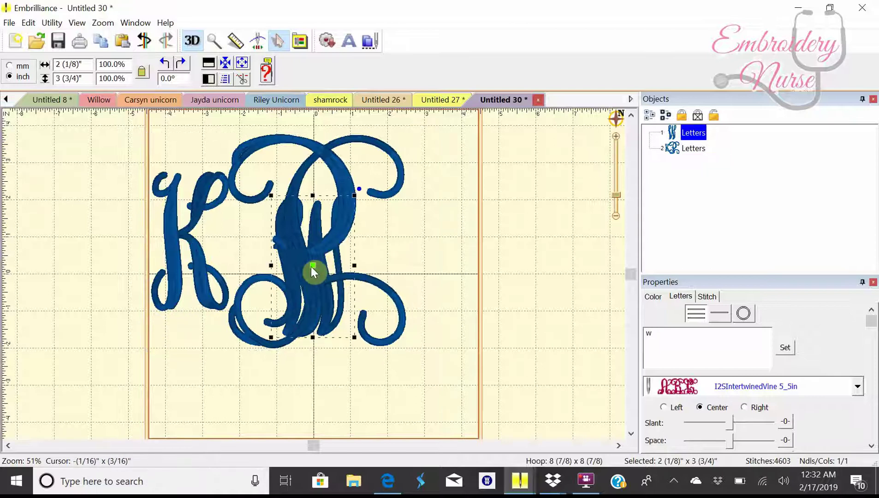
{"action": "right_click", "coordinate": [311, 267]}
{"action": "mouse_move", "coordinate": [312, 266]}
{"action": "left_mouse_down"}
{"action": "mouse_move", "coordinate": [312, 275]}
{"action": "mouse_move", "coordinate": [338, 268]}
{"action": "mouse_move", "coordinate": [303, 279]}
{"action": "left_mouse_up"}
{"action": "right_click", "coordinate": [325, 275]}
{"action": "left_click", "coordinate": [331, 266]}
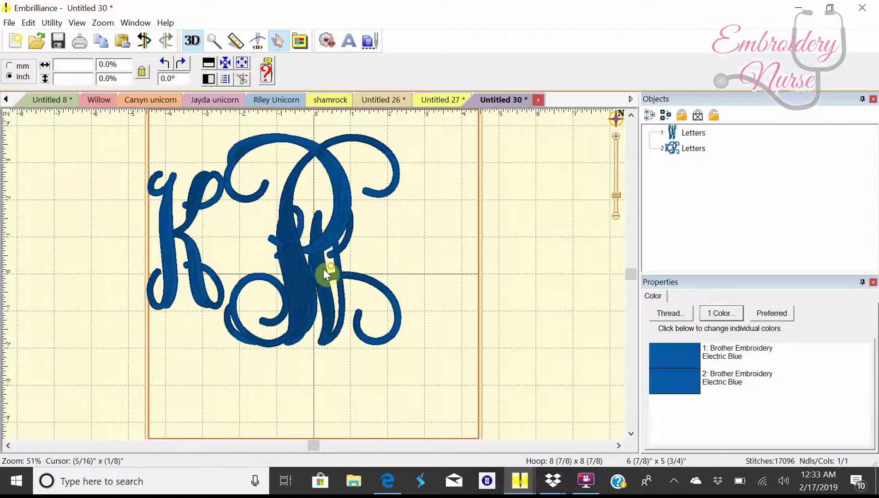
{"action": "left_click_drag", "start_coordinate": [314, 273], "coordinate": [406, 240]}
Step: Move the K right to tuck against the P, then select all objects
{"action": "left_click", "coordinate": [187, 243]}
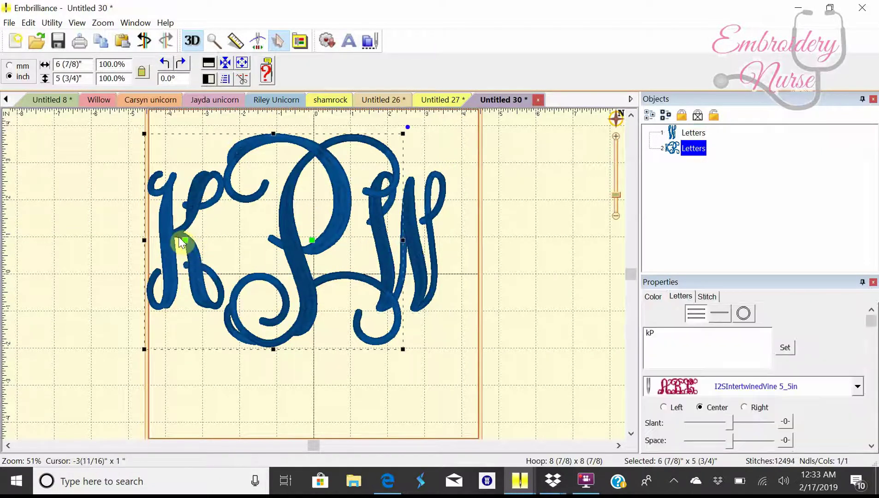
{"action": "left_click", "coordinate": [186, 240]}
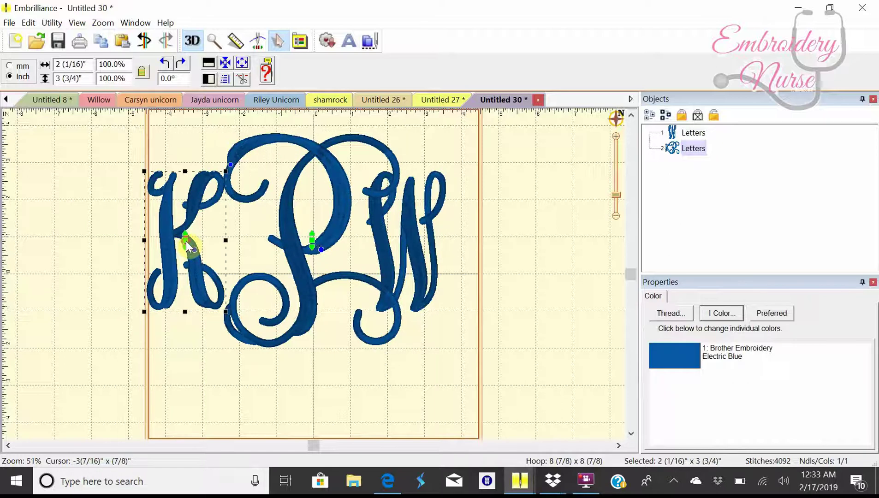
{"action": "left_click_drag", "start_coordinate": [186, 241], "coordinate": [211, 249]}
{"action": "left_click", "coordinate": [457, 373]}
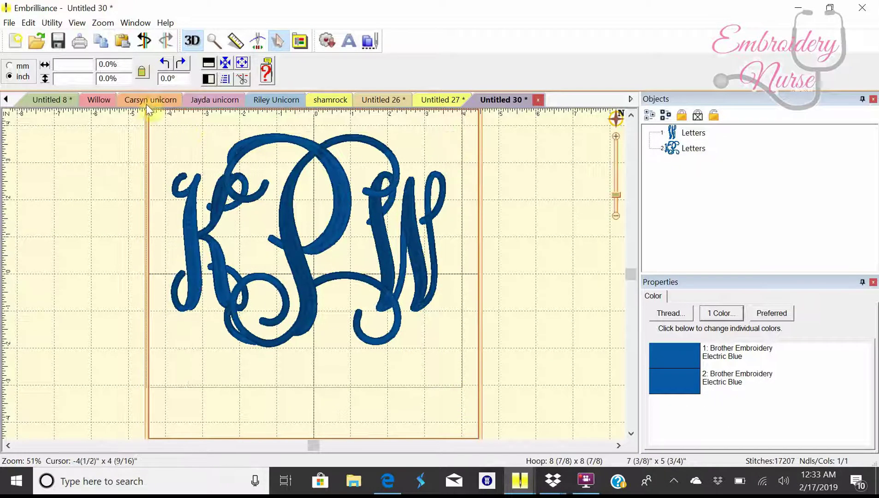
{"action": "key", "text": "ctrl+a"}
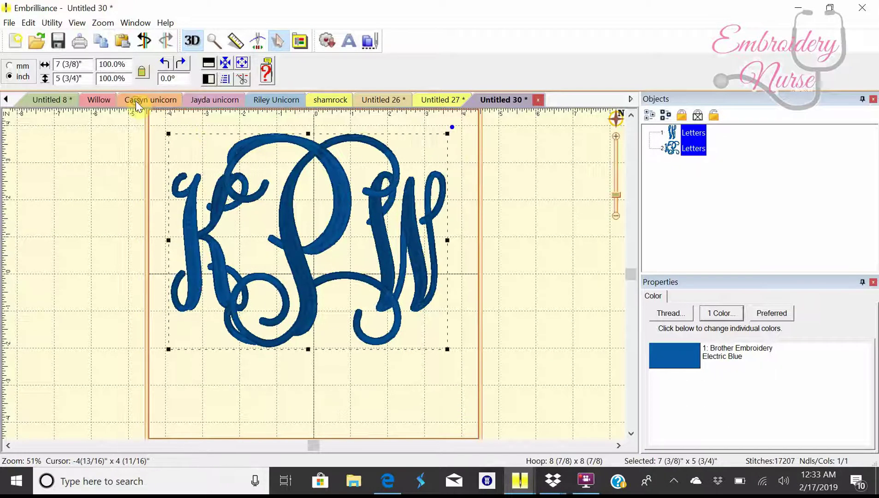
Step: Centre the whole KPW monogram with Utility > Center in Hoop, then deselect
{"action": "left_click", "coordinate": [47, 24]}
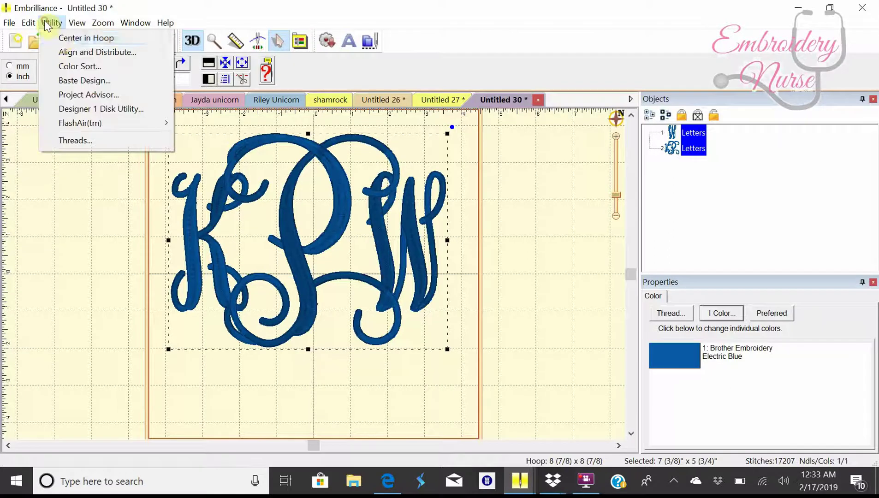
{"action": "left_click", "coordinate": [61, 39]}
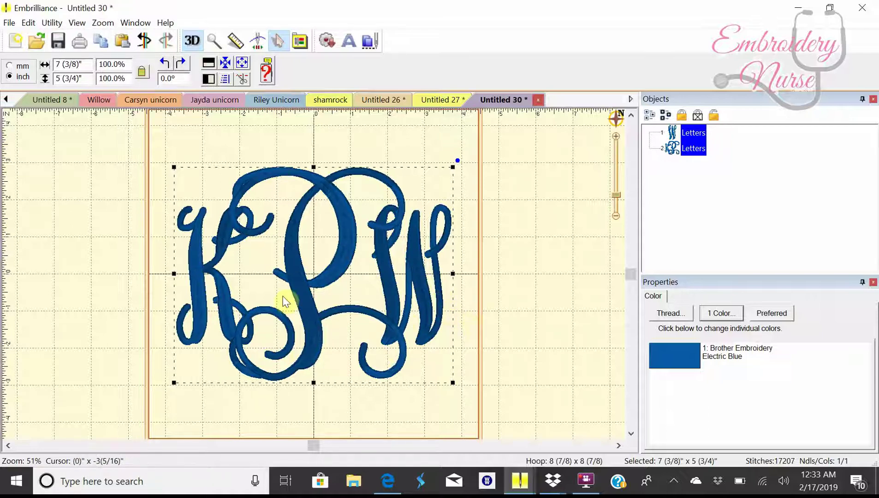
{"action": "left_click", "coordinate": [470, 404]}
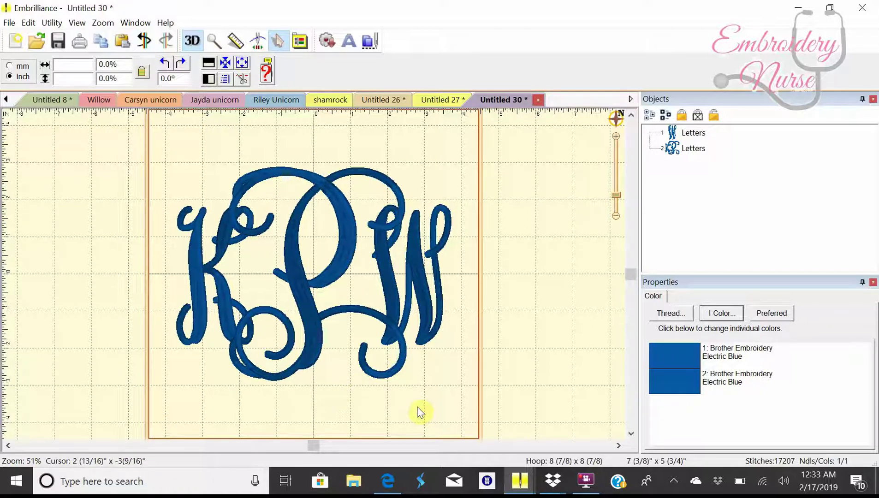
Step: Delete the W lettering from the design
{"action": "left_click", "coordinate": [418, 302]}
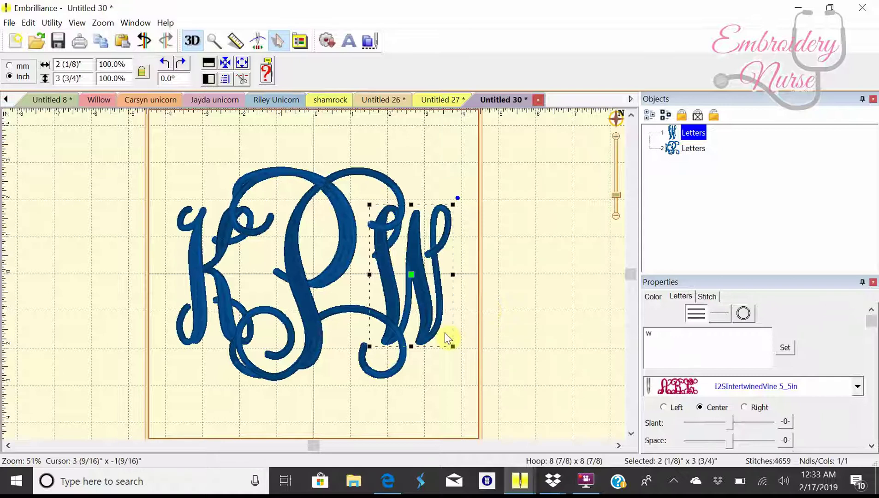
{"action": "key", "text": "Delete"}
{"action": "right_click", "coordinate": [385, 371]}
{"action": "right_click", "coordinate": [356, 372]}
{"action": "right_click", "coordinate": [360, 372]}
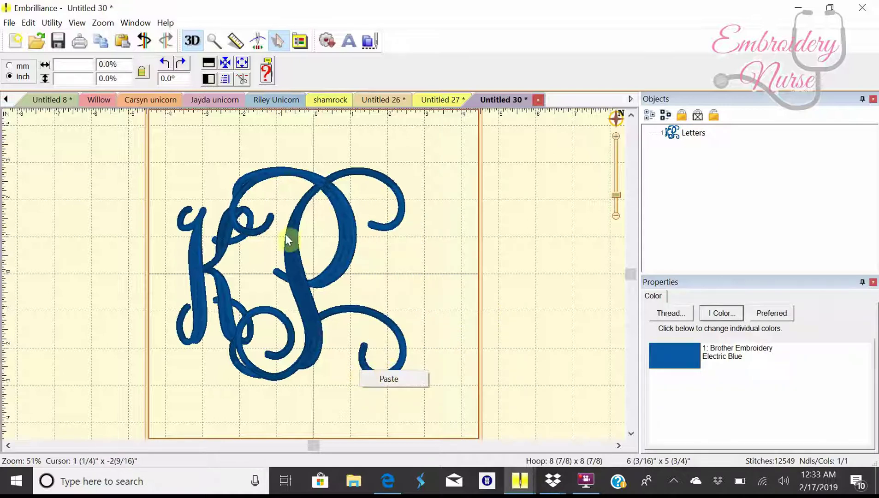
Step: Set the kP lettering in a small 1 (3/16) x 1 (1/4) inch font
{"action": "left_click", "coordinate": [291, 261]}
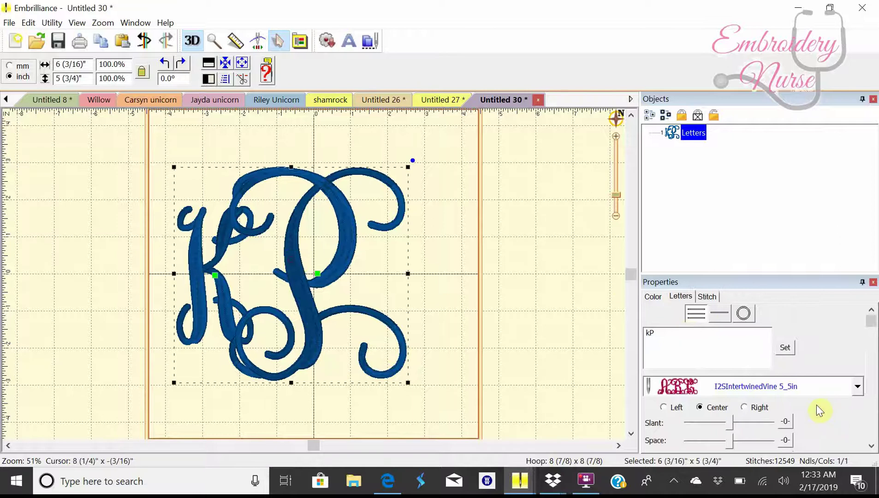
{"action": "left_click", "coordinate": [859, 385]}
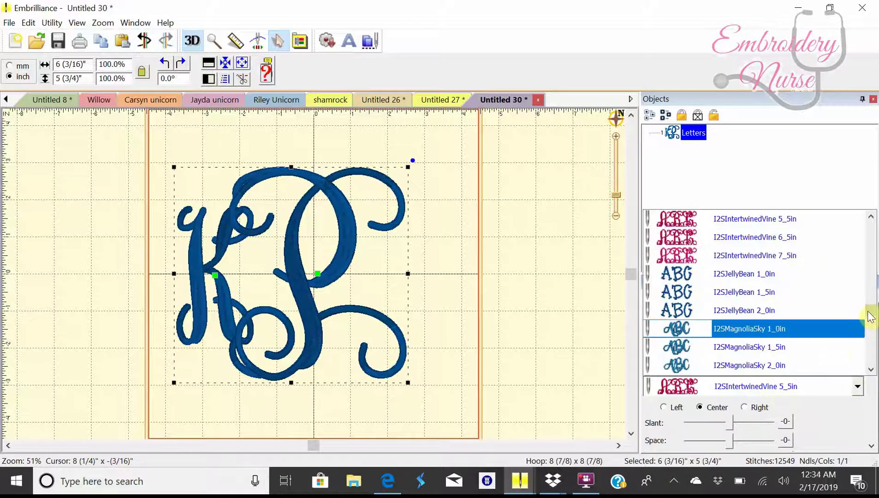
{"action": "left_click", "coordinate": [862, 328]}
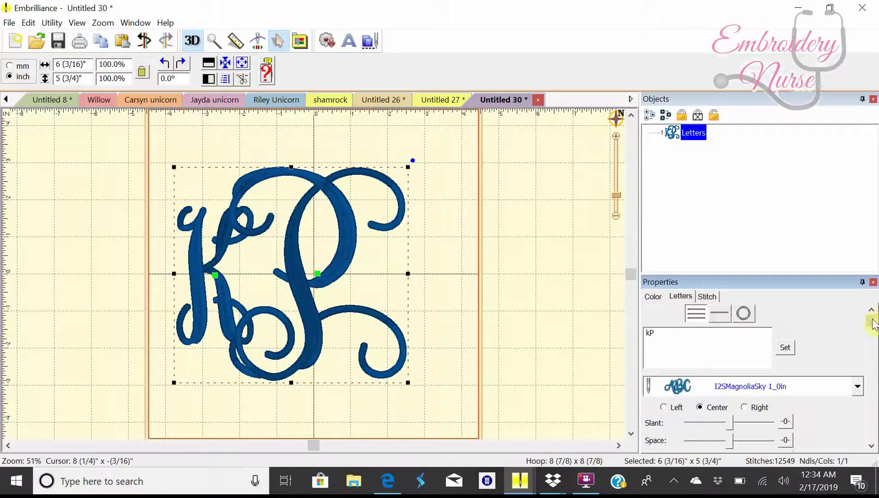
{"action": "right_click", "coordinate": [870, 395]}
Step: Try I2SNaturalCircle AppliqueFrames, then set the lettering to I2SNaturalCircleLarge 7_5in
{"action": "left_click", "coordinate": [765, 387]}
{"action": "left_click", "coordinate": [741, 353]}
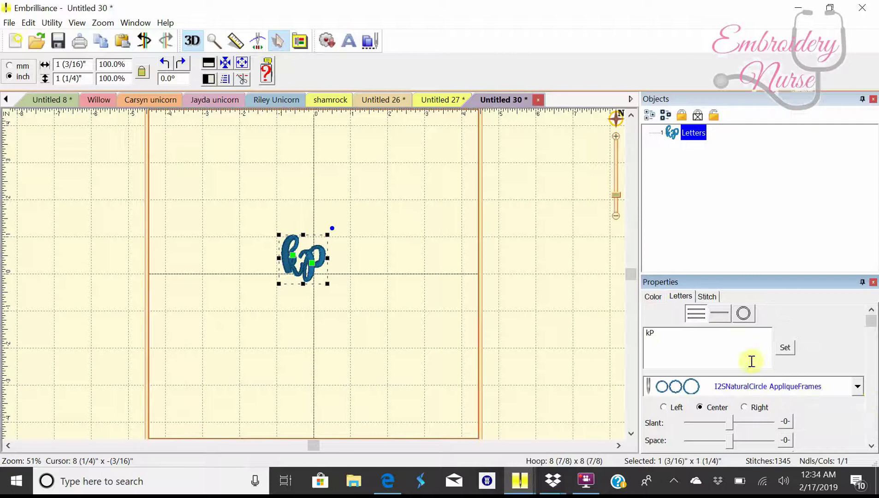
{"action": "left_click", "coordinate": [856, 386]}
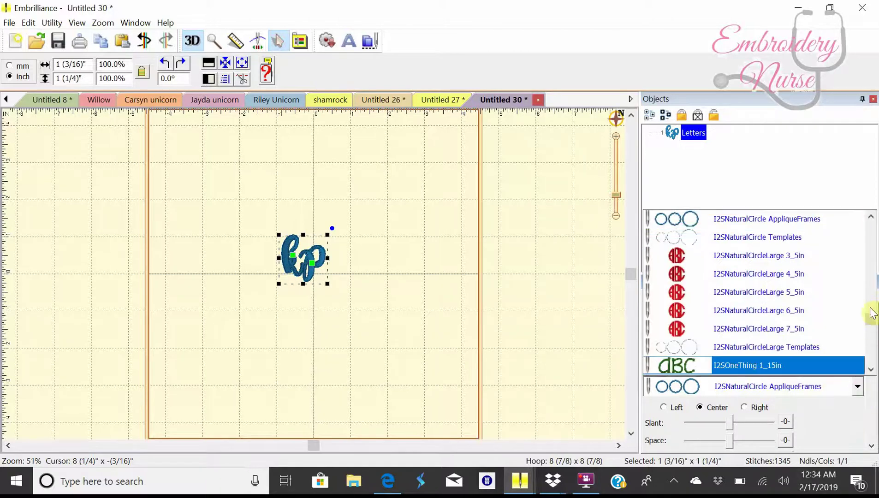
{"action": "left_click", "coordinate": [773, 330]}
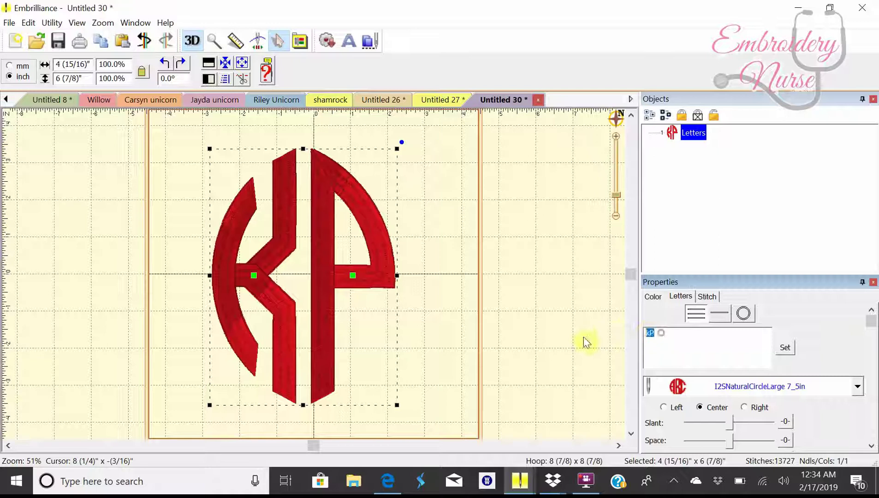
Step: Change the monogram text to KPW and nudge it slightly to the right
{"action": "key", "text": "BackSpace"}
{"action": "key", "text": "BackSpace"}
{"action": "type", "text": "kpw"}
{"action": "key", "text": "Return"}
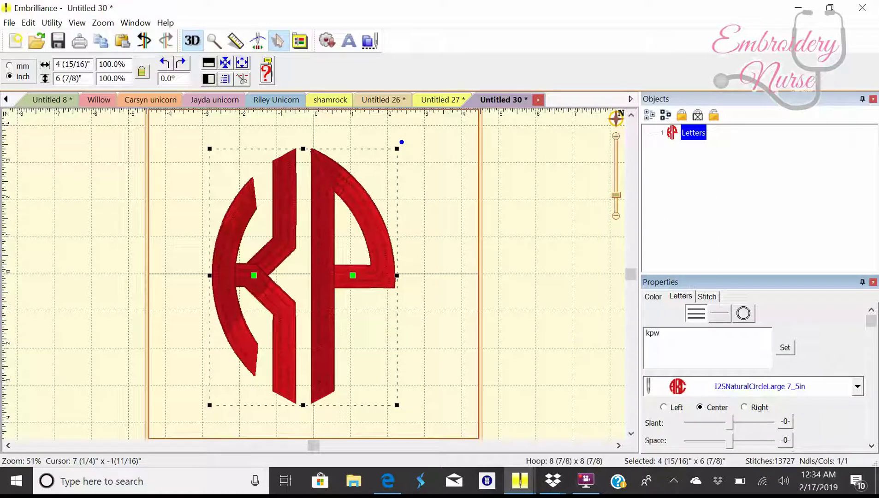
{"action": "left_click", "coordinate": [784, 350]}
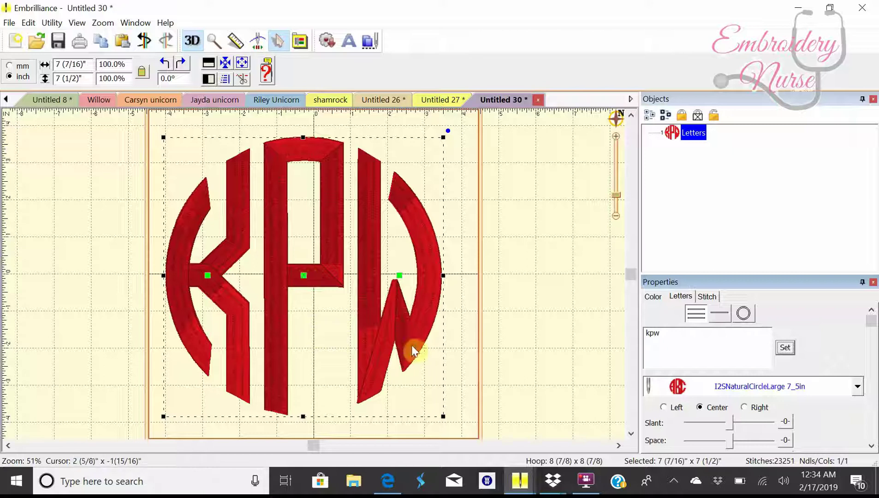
{"action": "left_click_drag", "start_coordinate": [412, 352], "coordinate": [424, 352]}
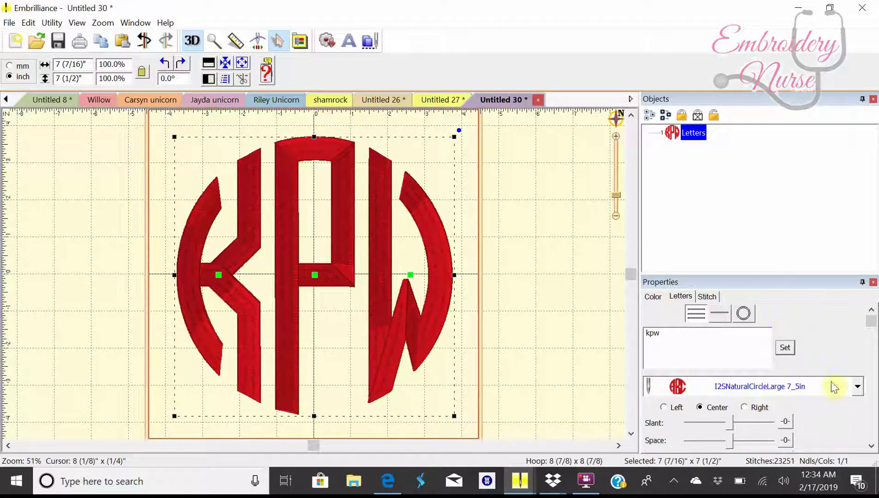
Step: Try the 495-ponda-4iH font on the KPW monogram, then settle on 551-Rline-3iH
{"action": "left_click", "coordinate": [856, 386]}
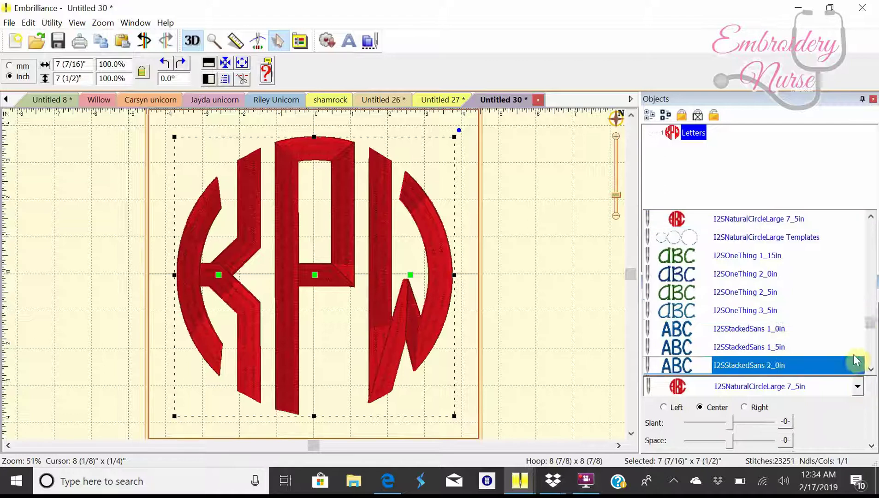
{"action": "left_click_drag", "start_coordinate": [874, 320], "coordinate": [860, 229]}
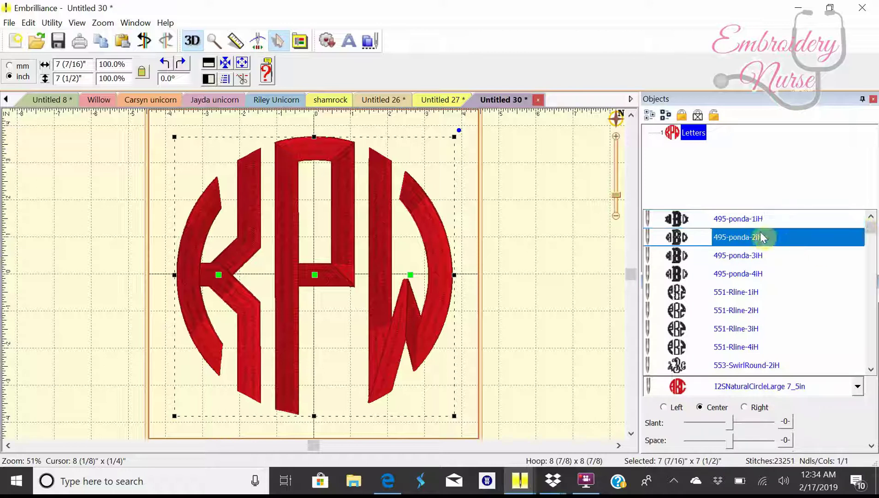
{"action": "left_click", "coordinate": [752, 273]}
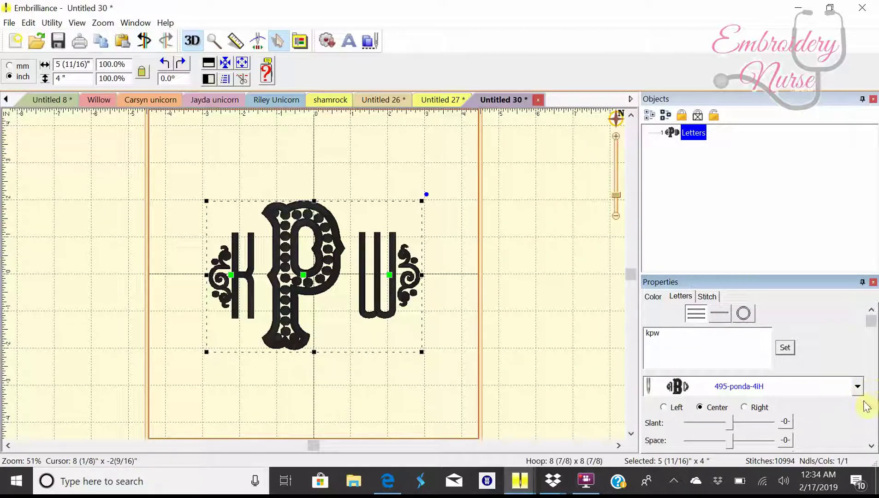
{"action": "left_click", "coordinate": [857, 386]}
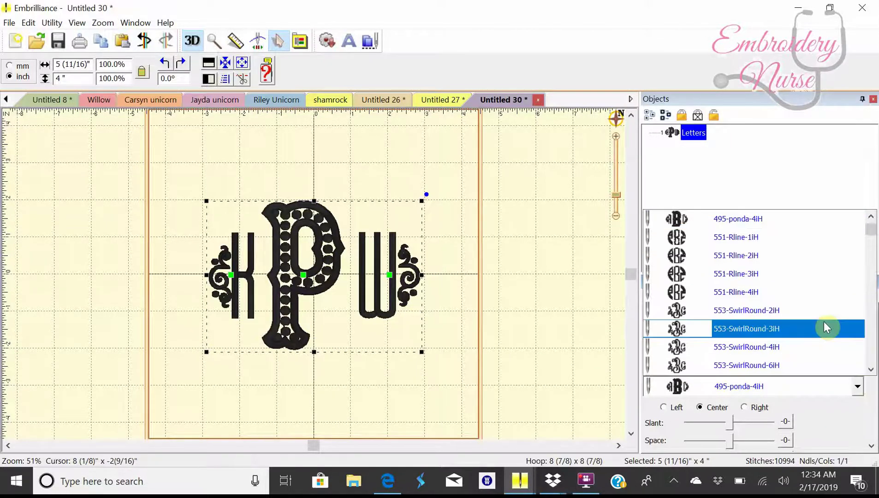
{"action": "left_click", "coordinate": [863, 272]}
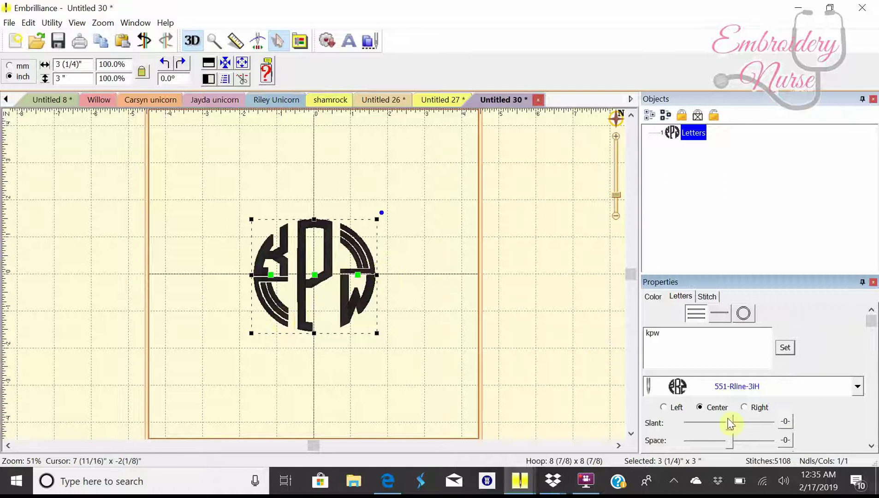
Step: Try 559-Baroque-2iH, then set the KPW monogram to 559-Baroque-5iH
{"action": "left_click", "coordinate": [858, 390]}
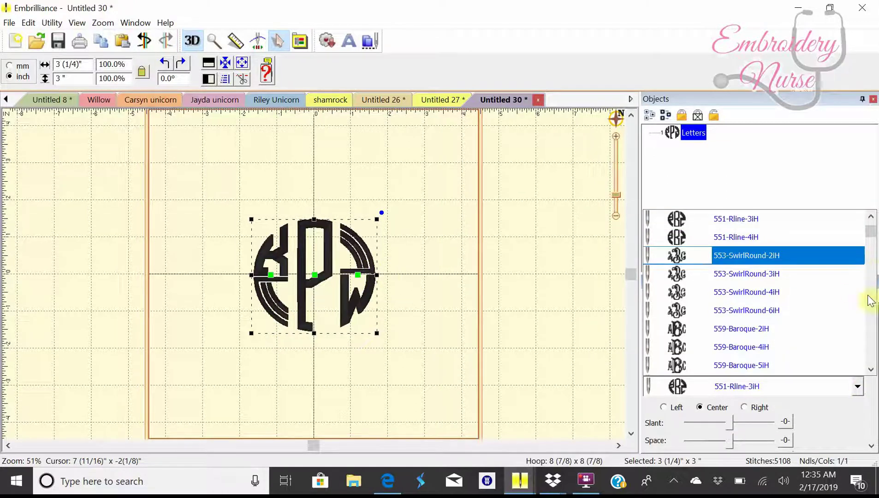
{"action": "left_click", "coordinate": [838, 337]}
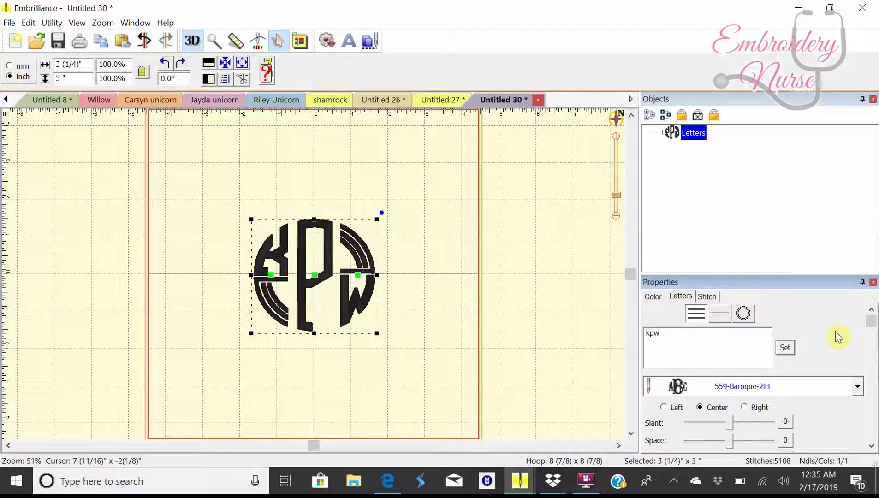
{"action": "left_click", "coordinate": [856, 388]}
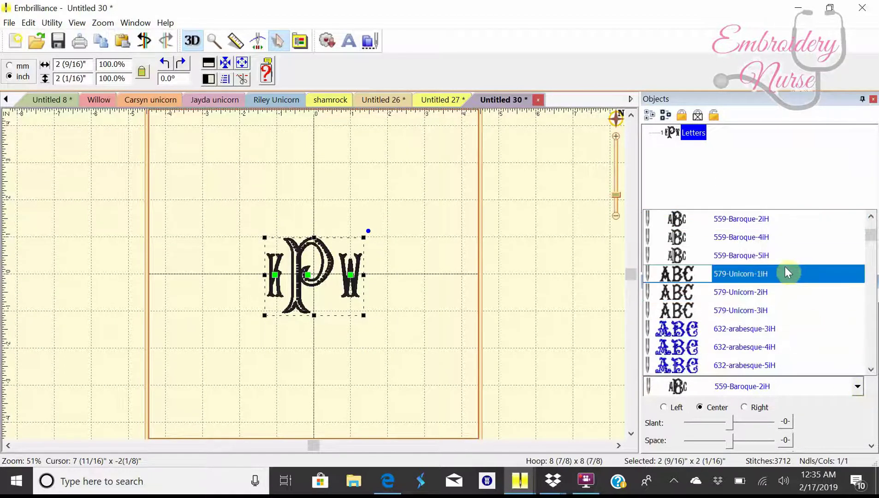
{"action": "left_click", "coordinate": [777, 257]}
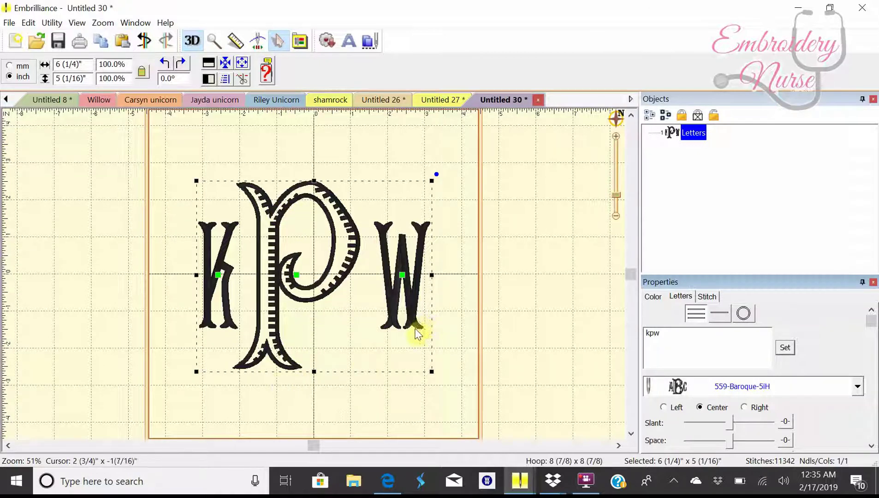
Step: Set the KPW lettering to the 632-arabesque-5iH font
{"action": "left_click", "coordinate": [857, 388]}
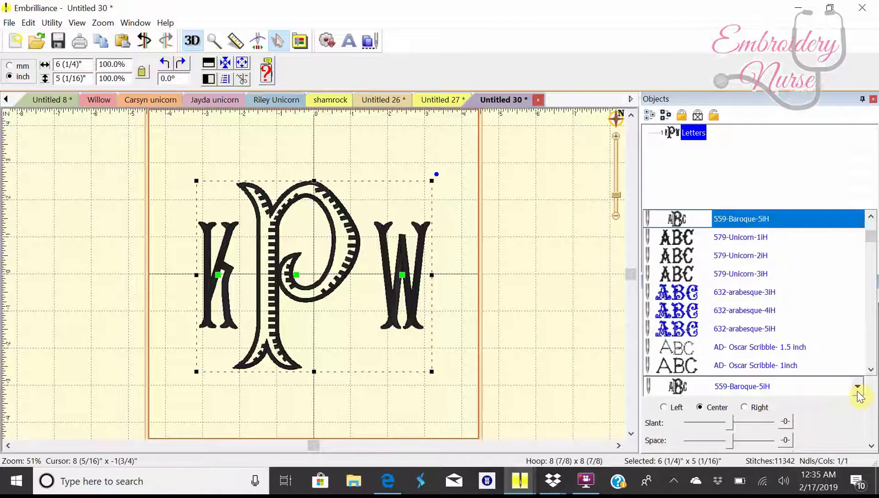
{"action": "left_click", "coordinate": [764, 329]}
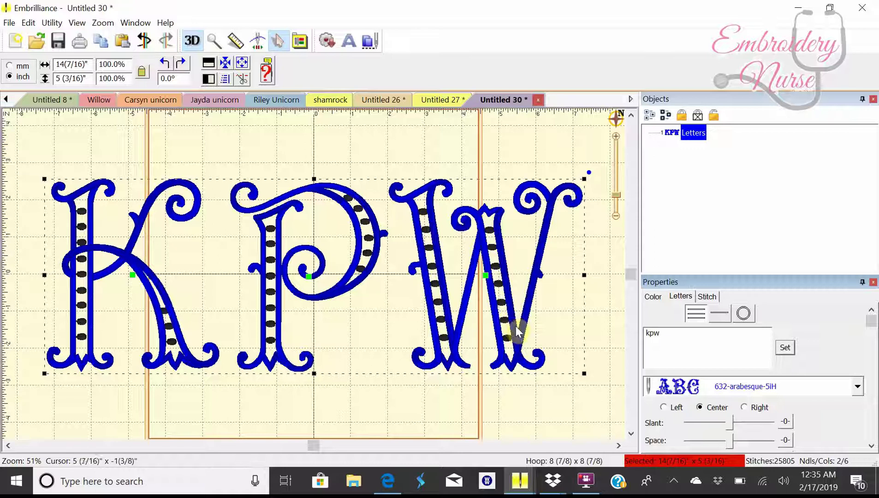
Step: Replace the KPW text with a single P
{"action": "double_click", "coordinate": [662, 339]}
{"action": "type", "text": "P"}
{"action": "left_click", "coordinate": [784, 351]}
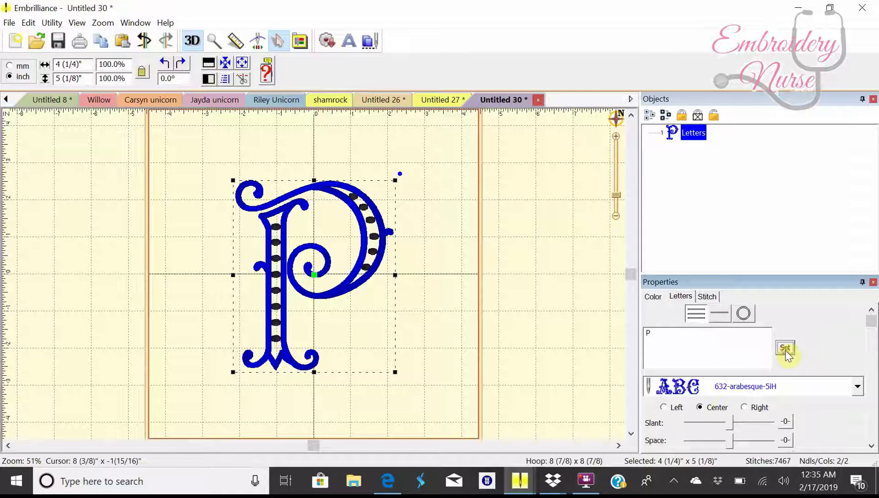
Step: Add a new lettering object in 632-arabesque-3iH and replace its ABC text
{"action": "left_click", "coordinate": [349, 40]}
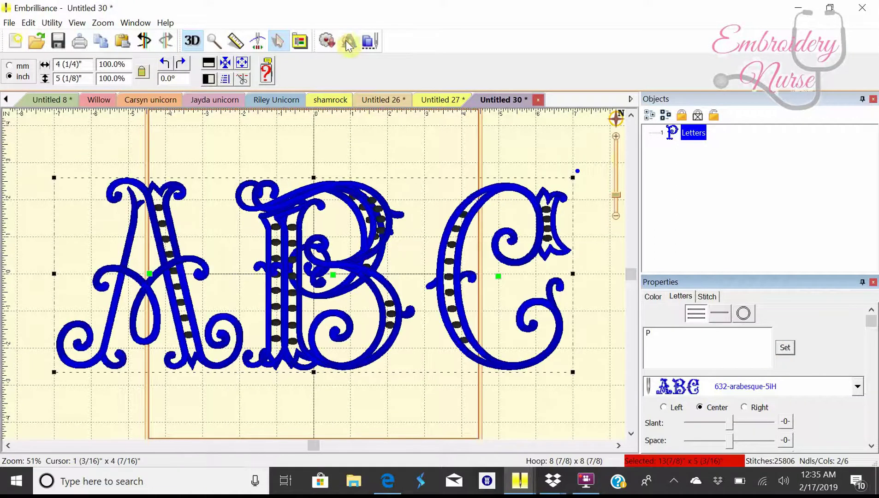
{"action": "left_click", "coordinate": [857, 386]}
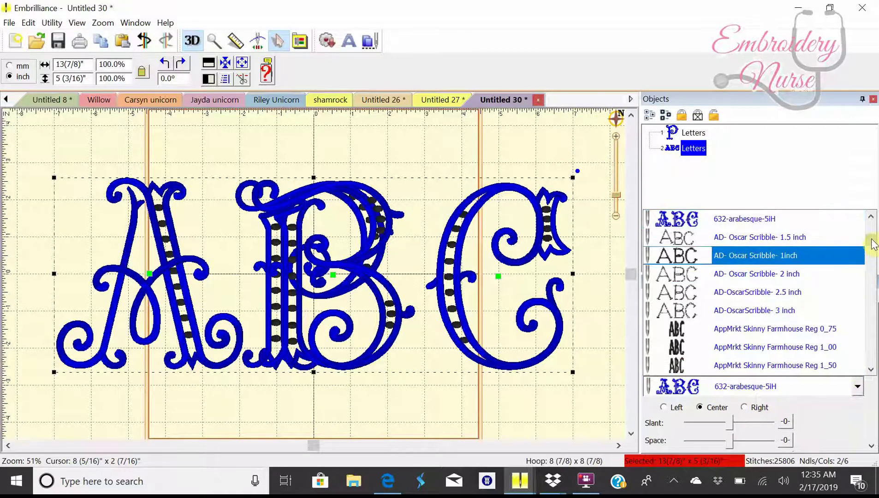
{"action": "scroll", "coordinate": [873, 242], "scroll_direction": "up", "scroll_amount": 2}
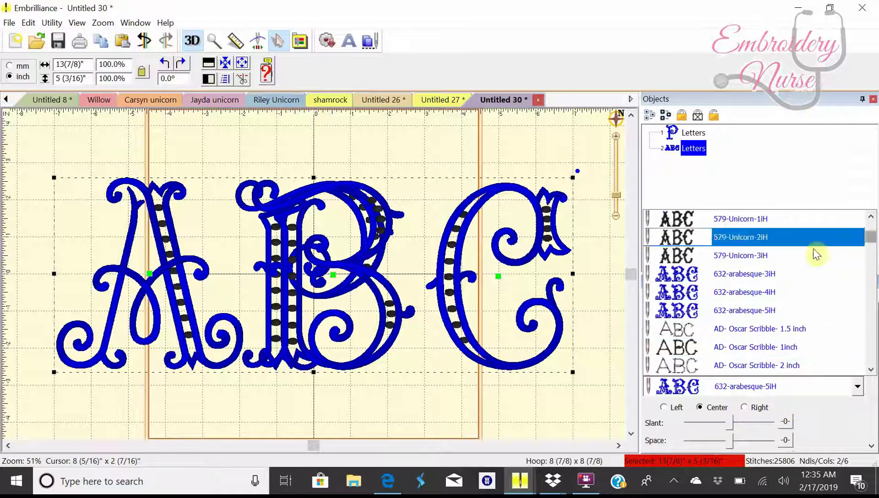
{"action": "left_click", "coordinate": [803, 271]}
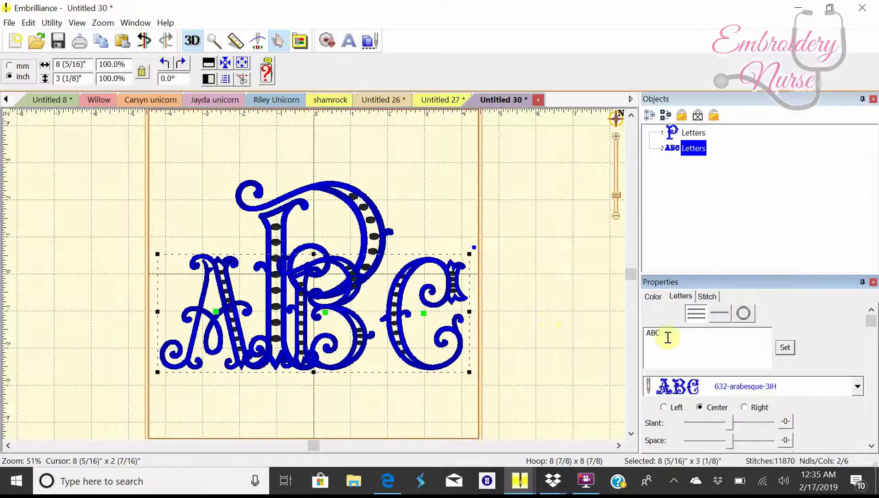
{"action": "double_click", "coordinate": [654, 339]}
{"action": "type", "text": "p"}
Step: Apply KW, place K left and W right of the P, then select the whole monogram
{"action": "left_click", "coordinate": [785, 348]}
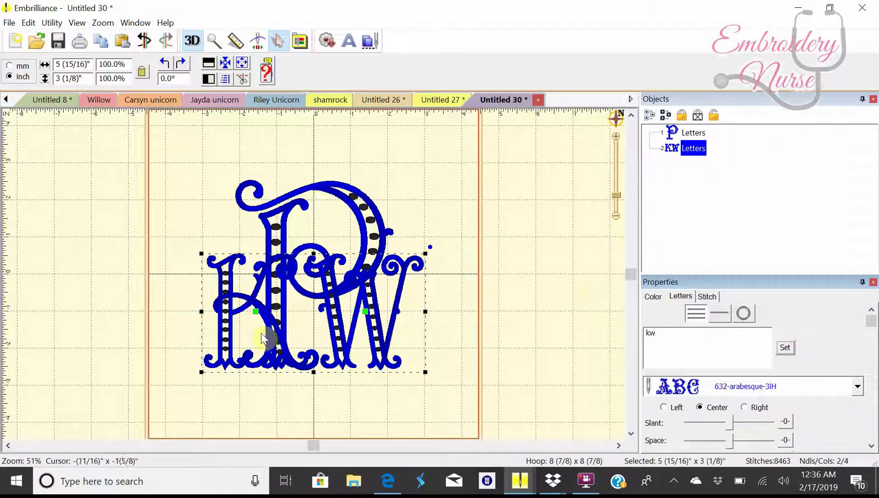
{"action": "left_click_drag", "start_coordinate": [257, 314], "coordinate": [250, 309]}
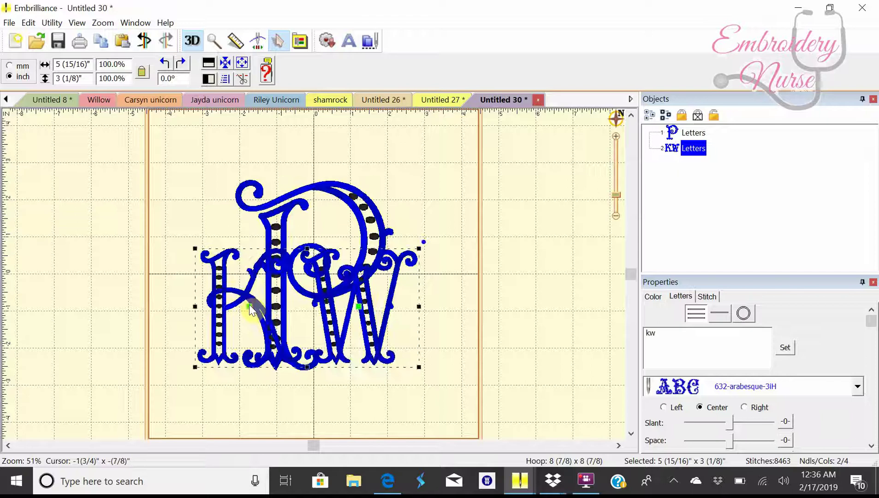
{"action": "left_click", "coordinate": [249, 309]}
{"action": "left_click_drag", "start_coordinate": [249, 310], "coordinate": [210, 284]}
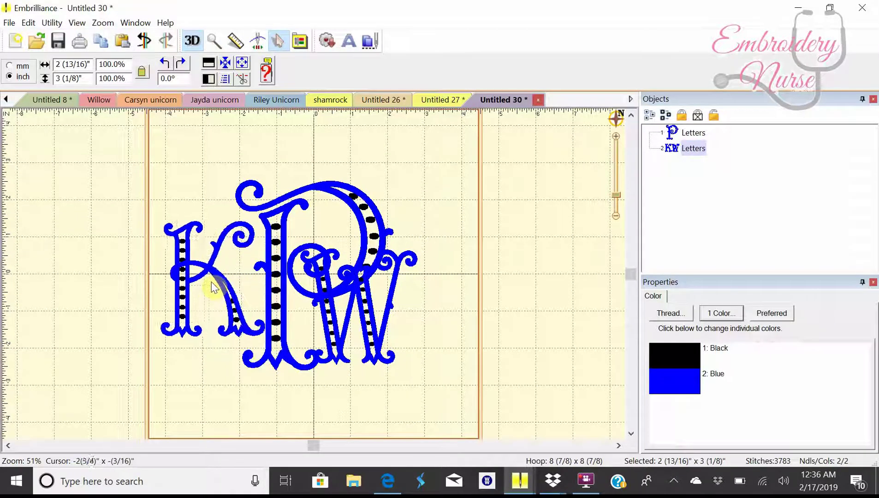
{"action": "left_click", "coordinate": [361, 306]}
{"action": "left_click_drag", "start_coordinate": [362, 306], "coordinate": [454, 280]}
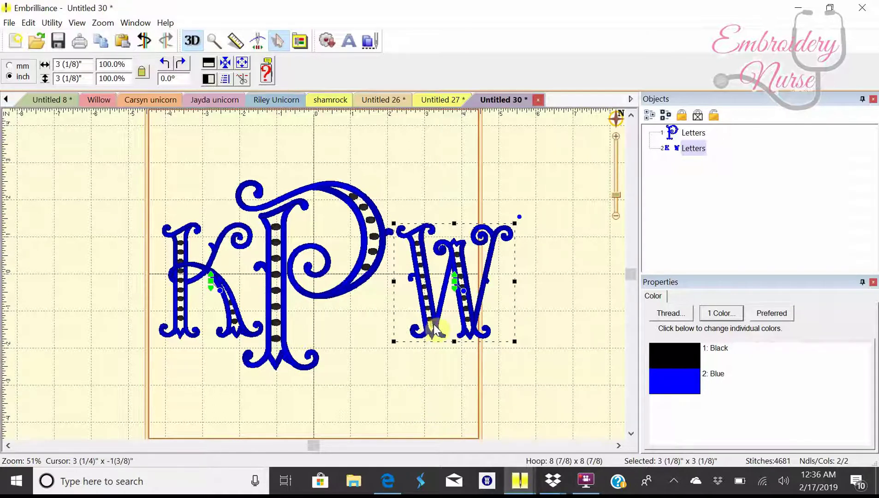
{"action": "left_click_drag", "start_coordinate": [546, 402], "coordinate": [95, 147]}
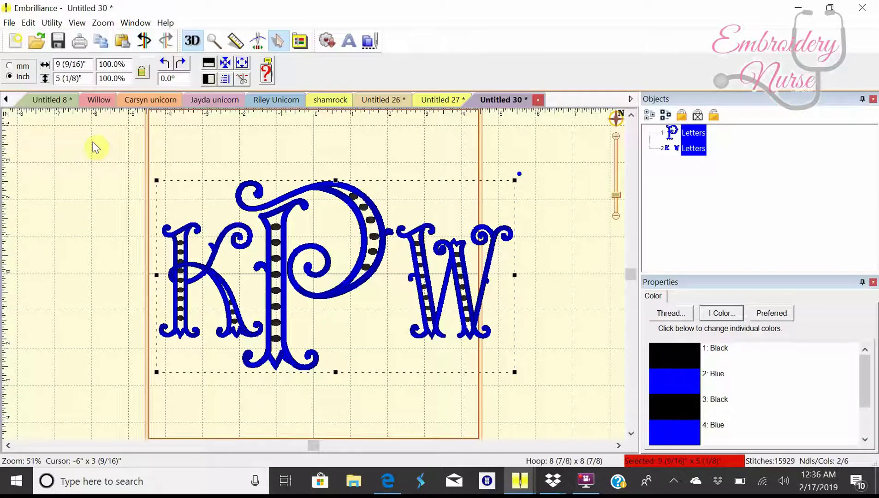